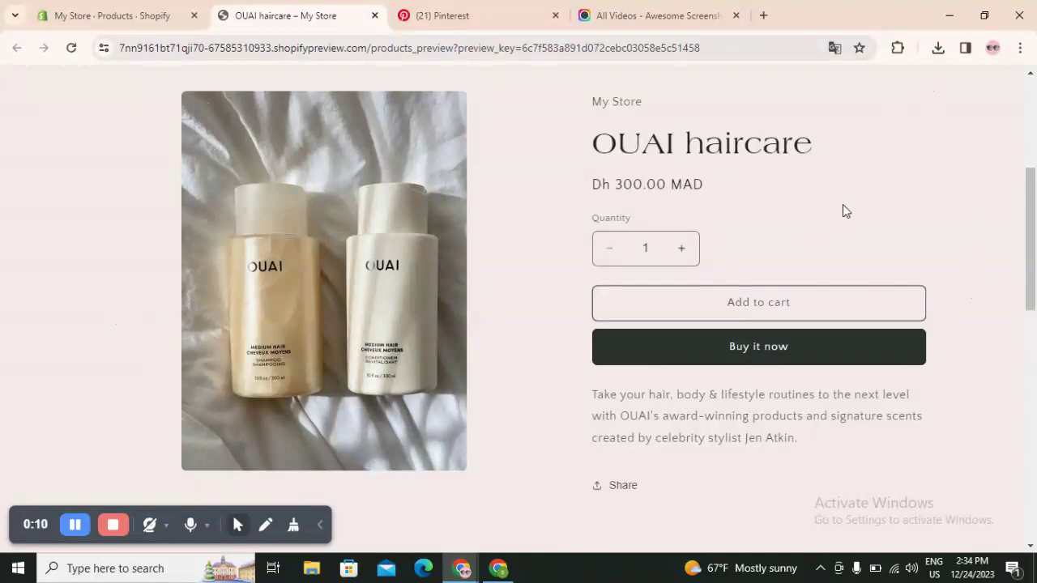
Scroll through the OUAI haircare preview, then return to the My Store Products admin tab.
scroll(887, 264, "up", 4)
scroll(887, 265, "down", 6)
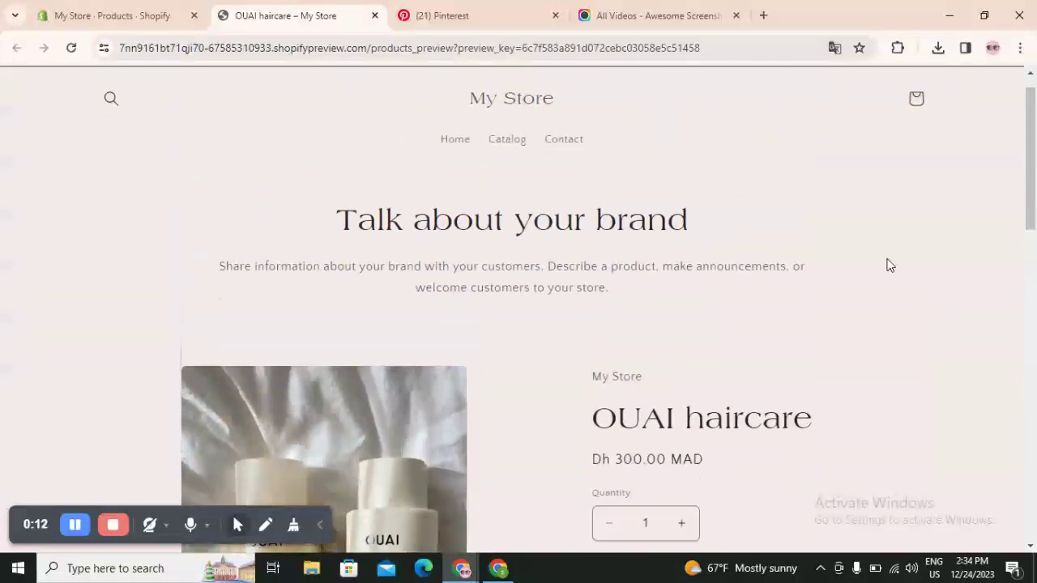
scroll(890, 267, "down", 1)
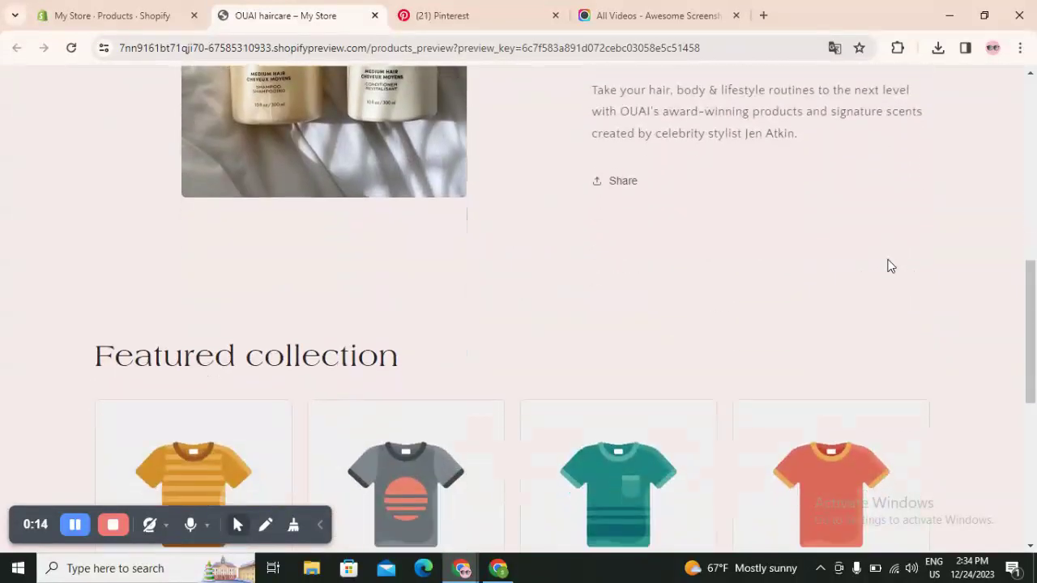
scroll(889, 267, "up", 5)
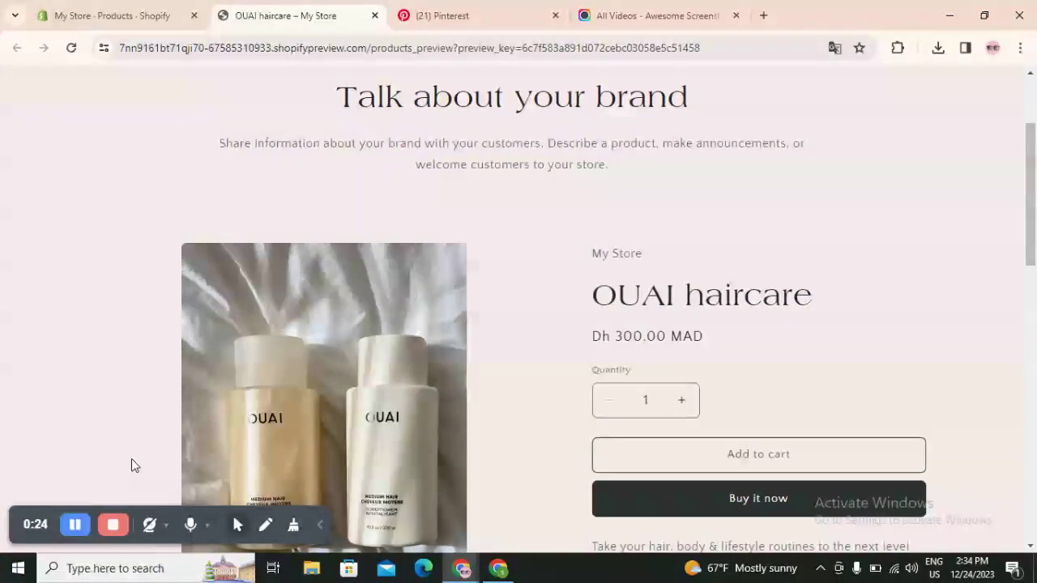
left_click(113, 10)
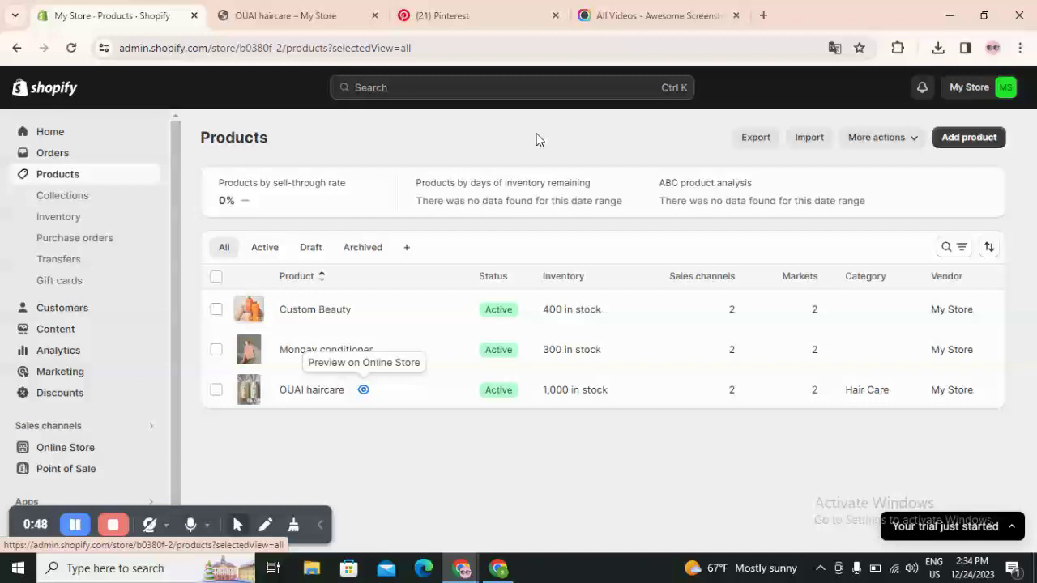
Go to the admin Home page, highlighting the trial offer and Setup guide heading while reviewing the checklist.
left_click(95, 132)
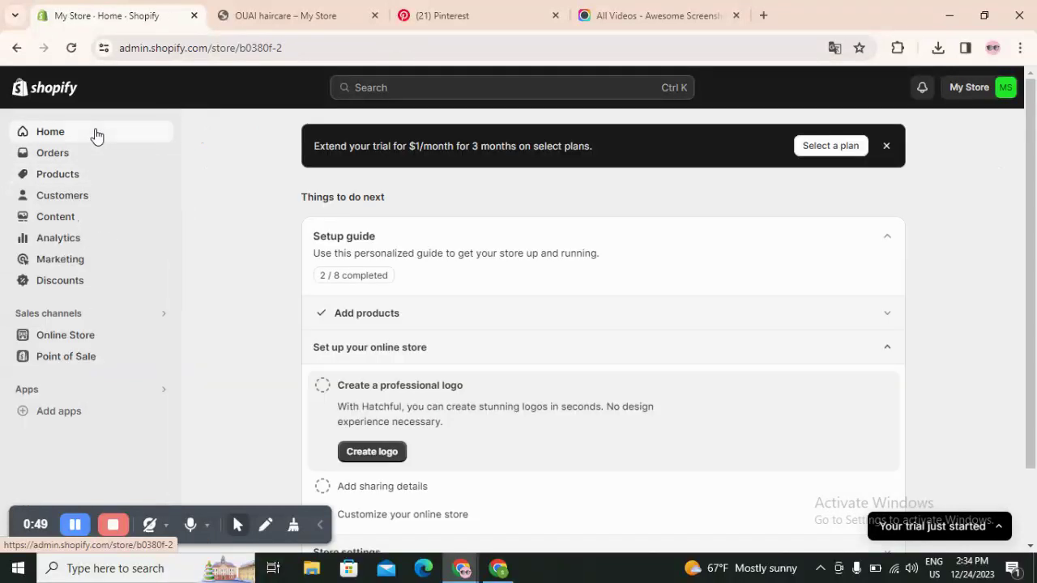
left_click_drag(409, 150, 485, 148)
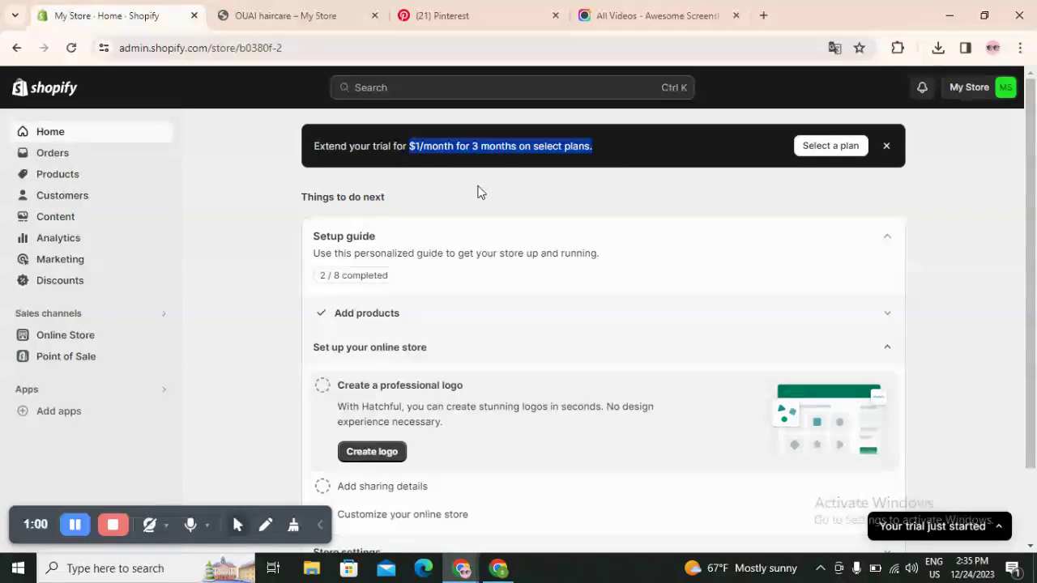
scroll(454, 195, "down", 1)
left_click_drag(309, 165, 400, 164)
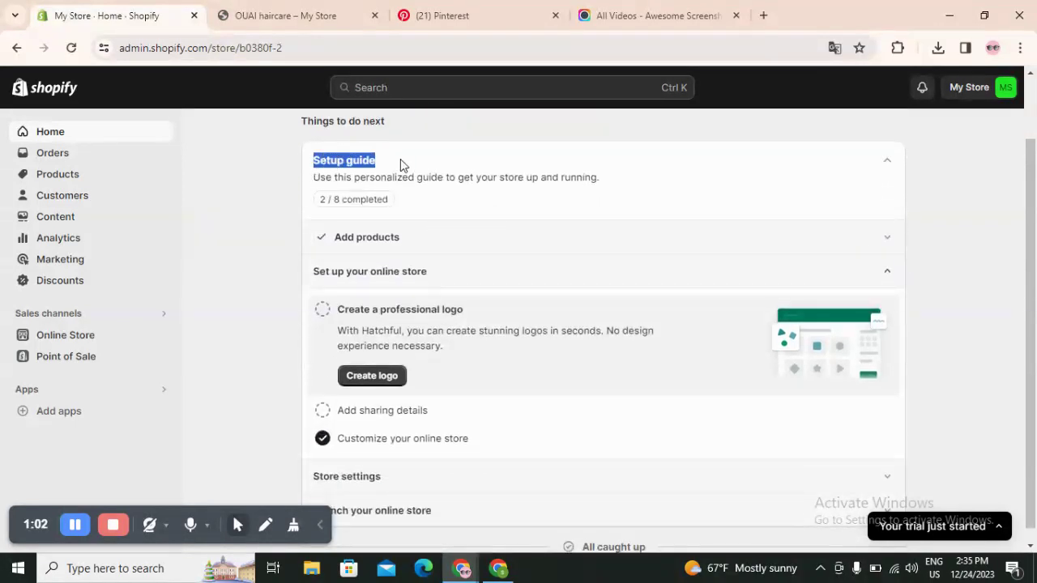
left_click(316, 165)
left_click_drag(315, 167, 386, 167)
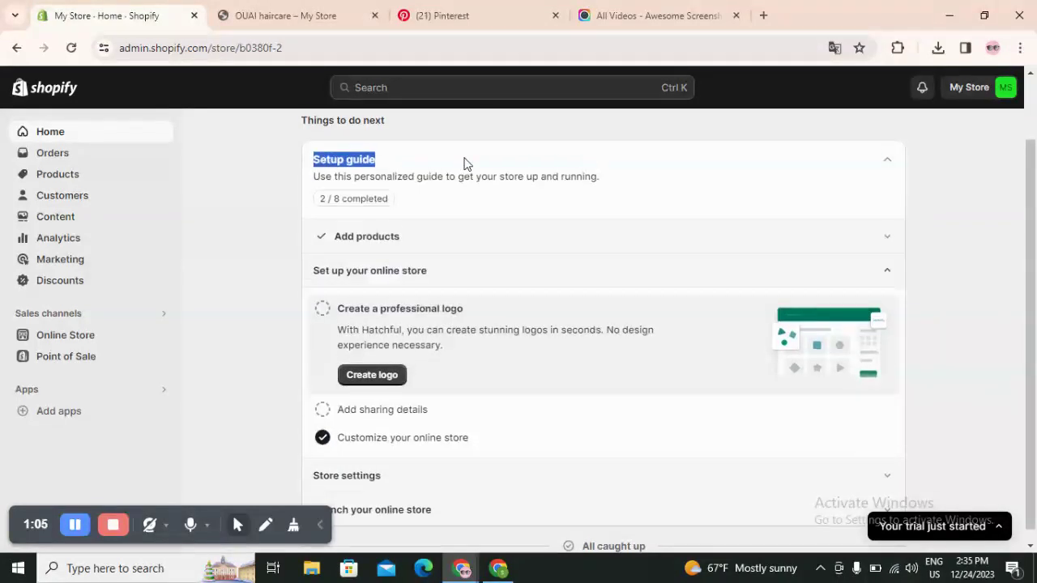
scroll(340, 204, "down", 1)
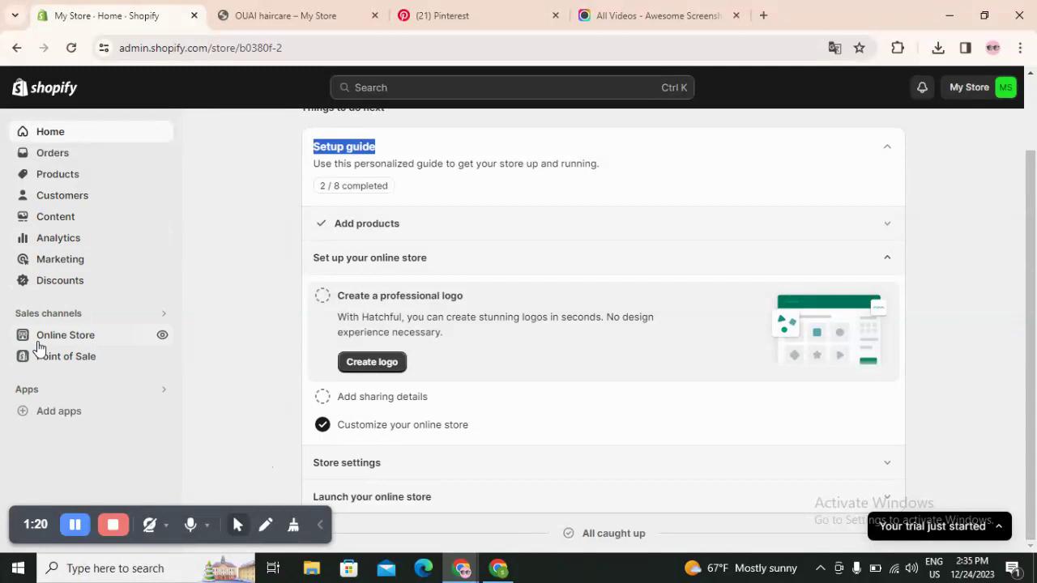
Start a new product from the Products list.
left_click(79, 179)
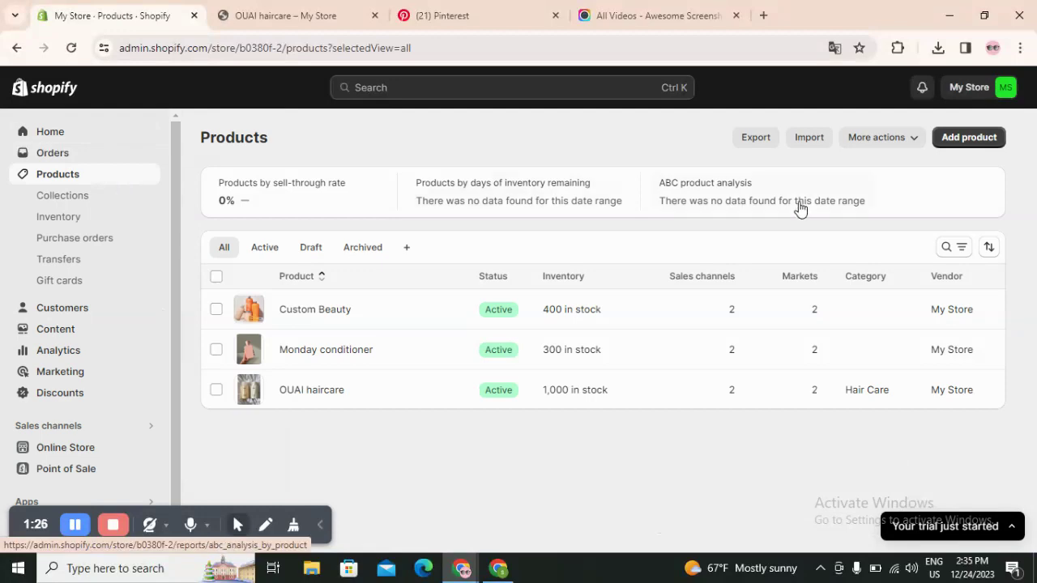
left_click(968, 137)
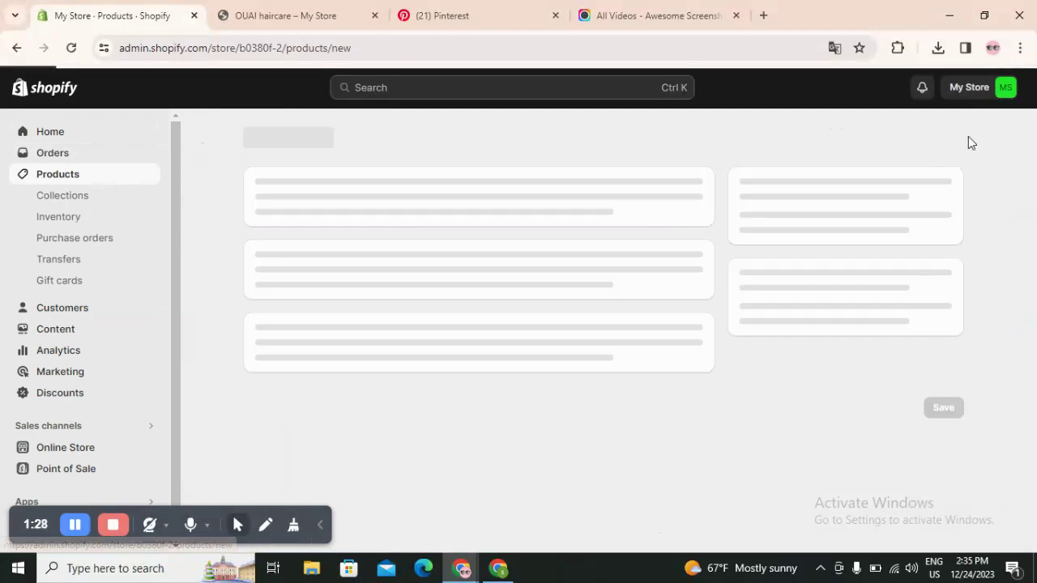
scroll(876, 252, "down", 10)
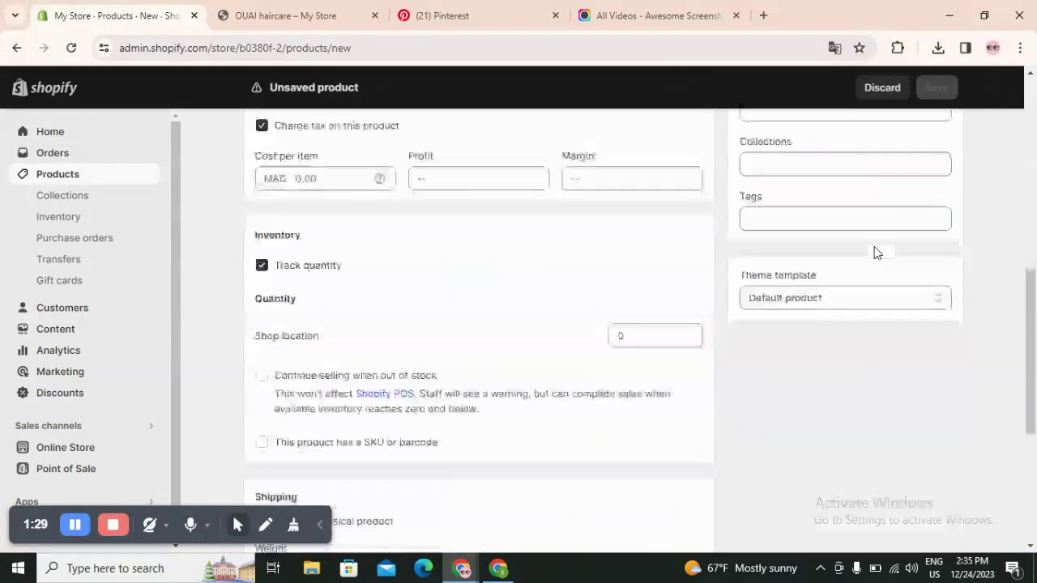
scroll(876, 252, "up", 10)
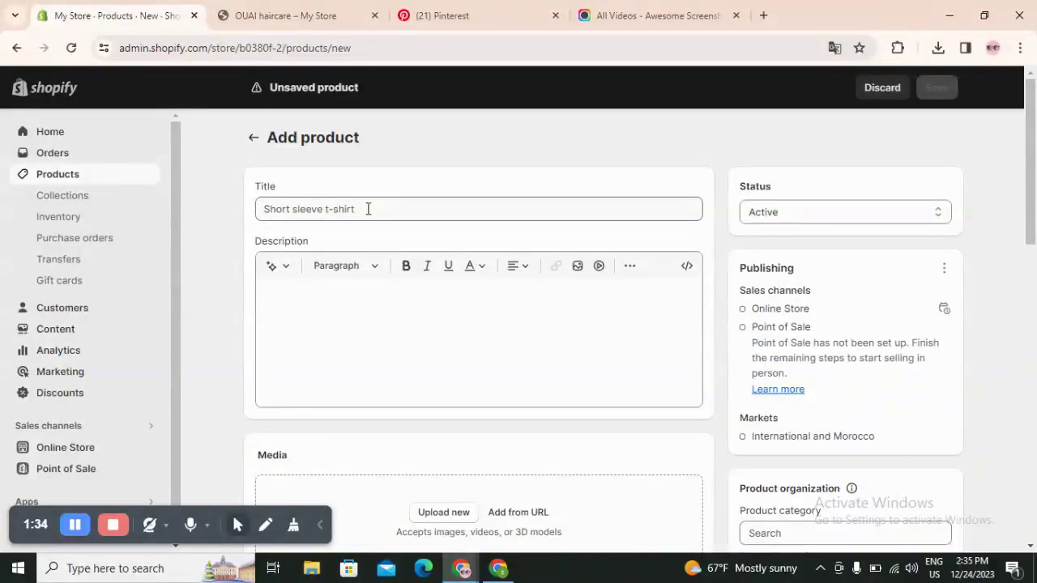
Put the cursor in the empty product Title field, then in the Description field.
left_click(368, 209)
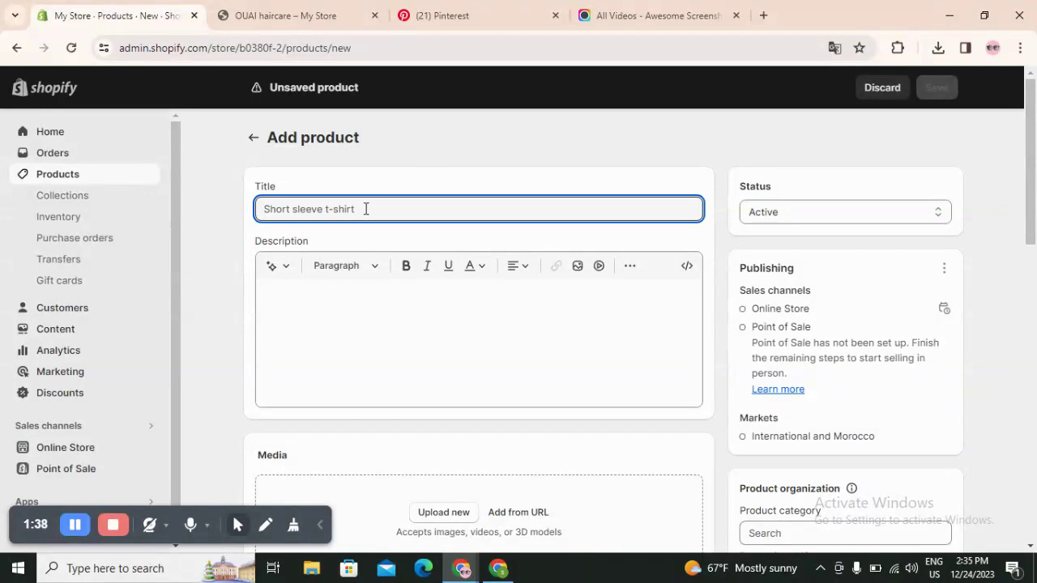
scroll(389, 230, "down", 1)
left_click(337, 245)
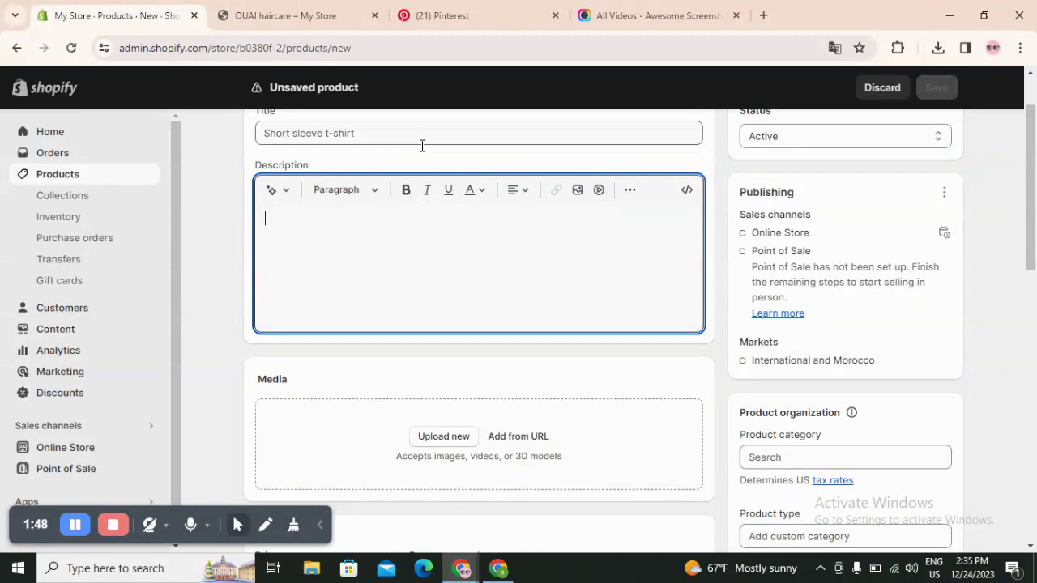
scroll(518, 305, "down", 2)
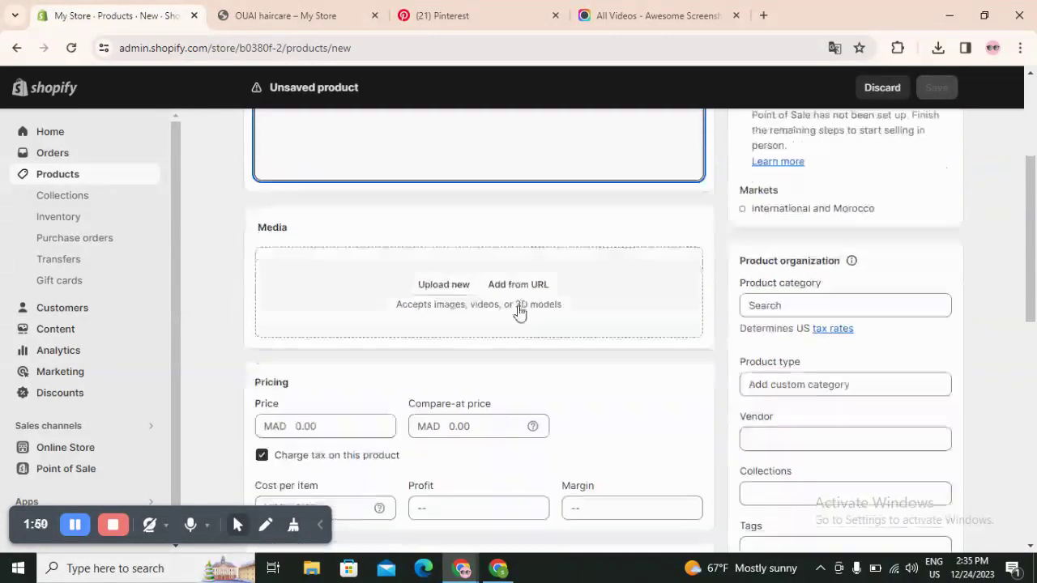
scroll(503, 235, "up", 2)
scroll(540, 251, "down", 2)
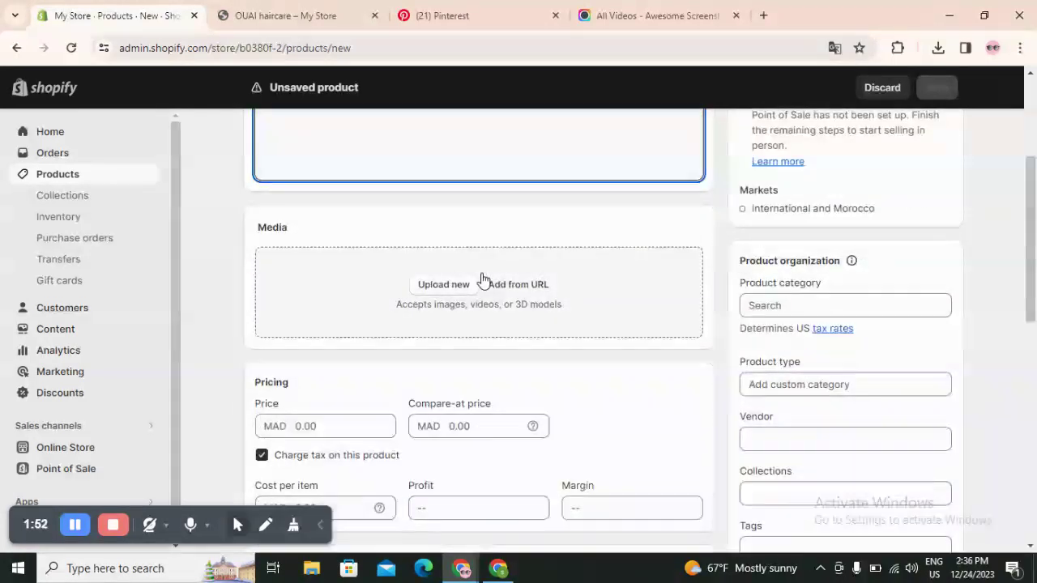
left_click(445, 288)
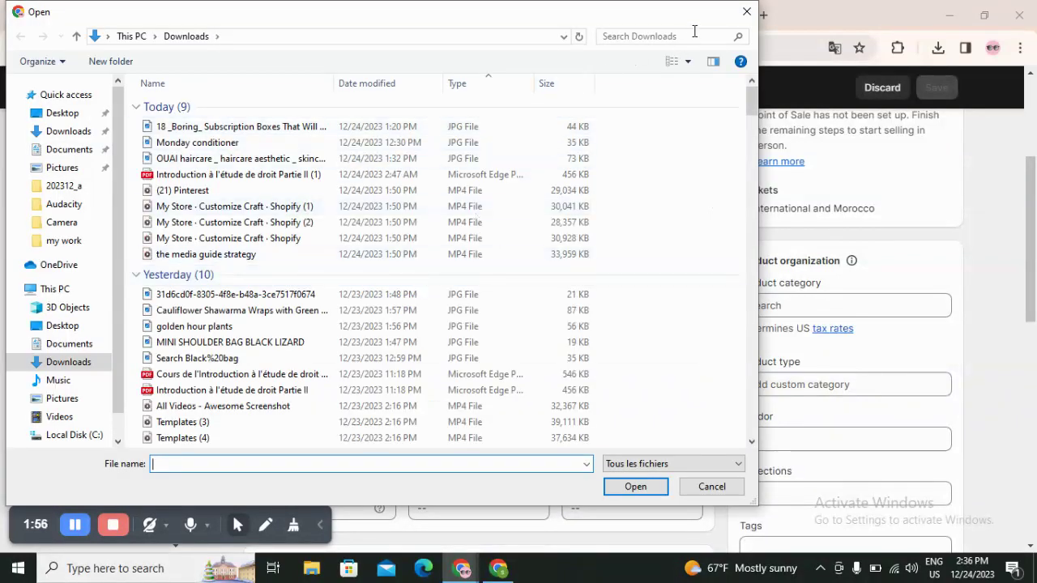
left_click(746, 11)
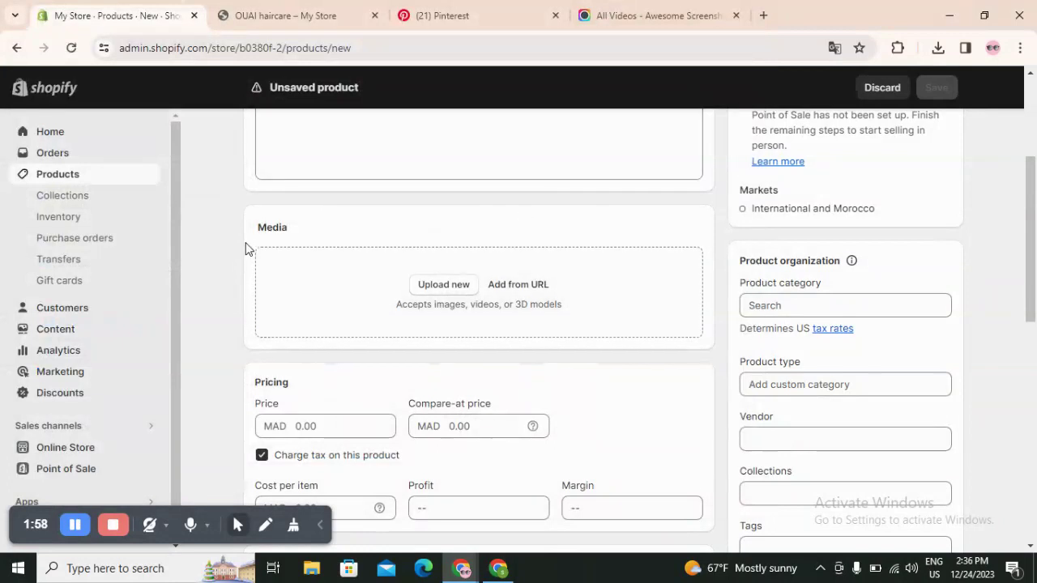
scroll(251, 249, "down", 1)
scroll(247, 248, "down", 1)
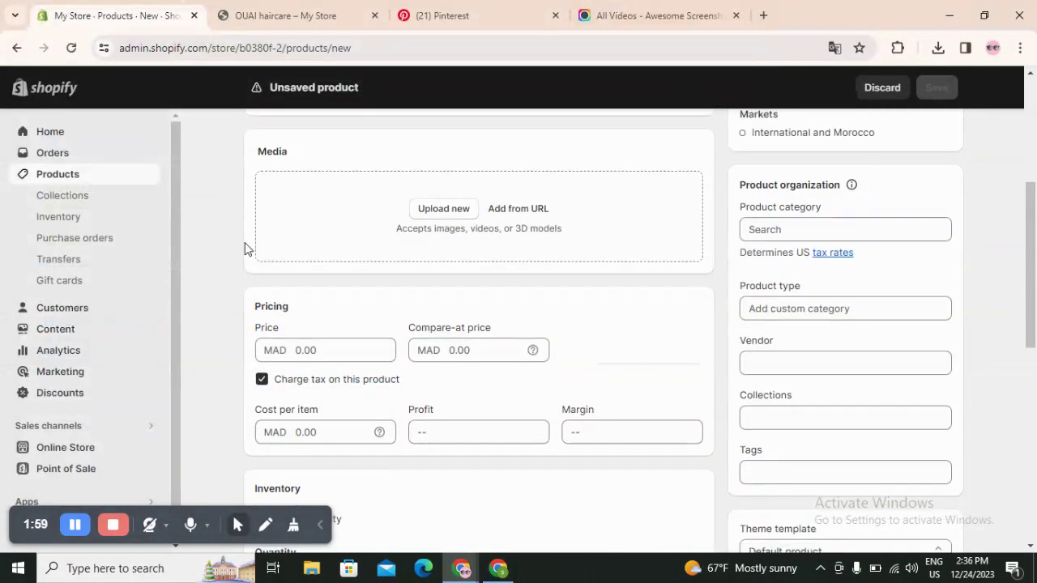
scroll(284, 262, "down", 1)
left_click(304, 274)
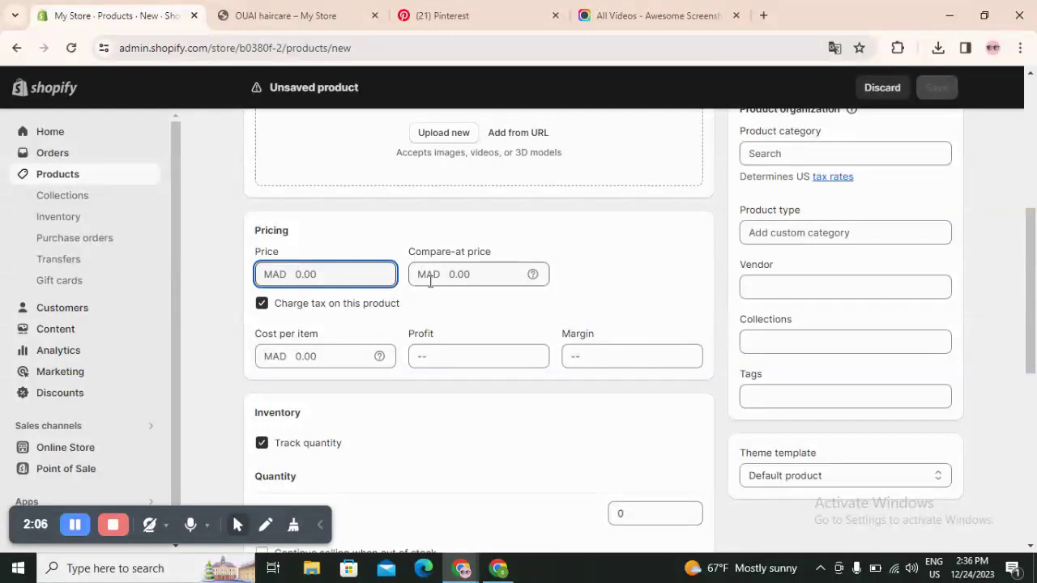
scroll(287, 262, "down", 3)
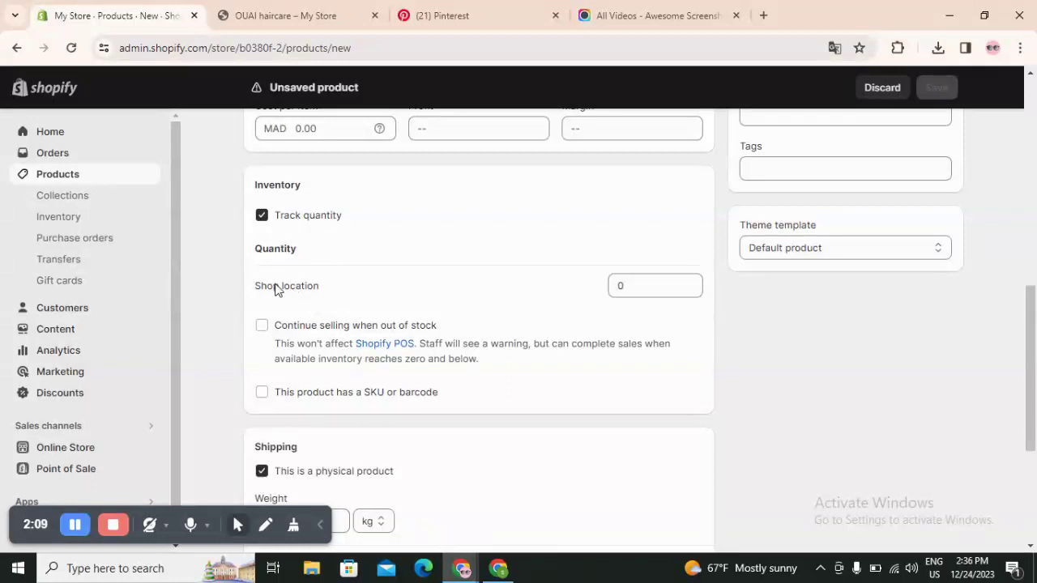
double_click(628, 287)
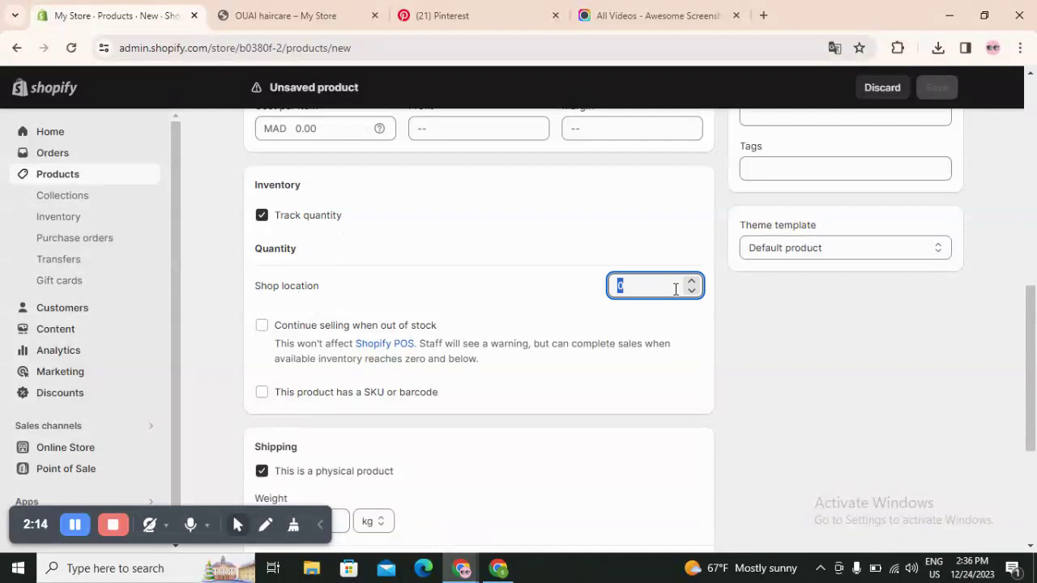
scroll(398, 338, "down", 3)
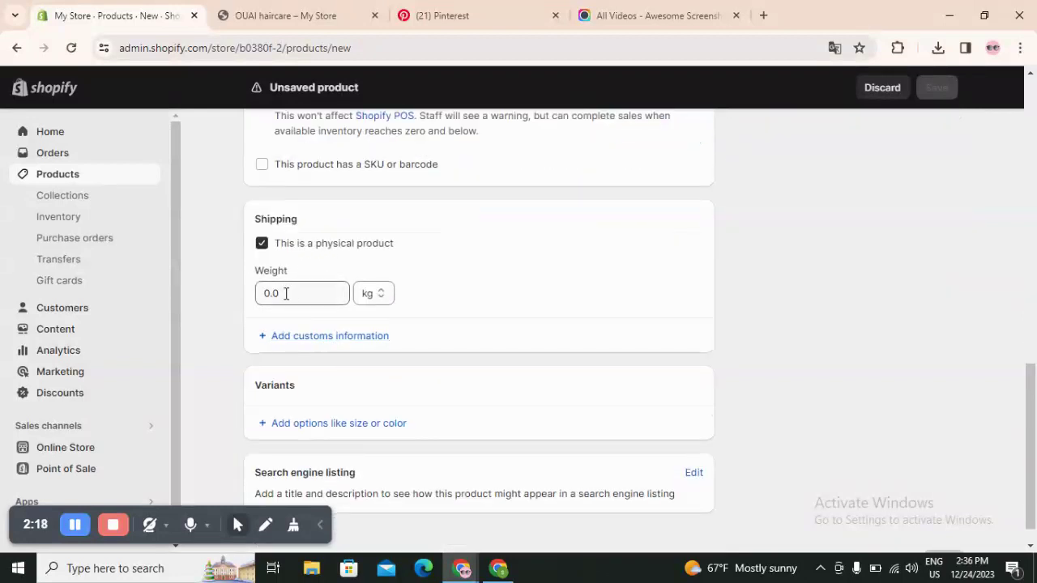
scroll(317, 297, "down", 1)
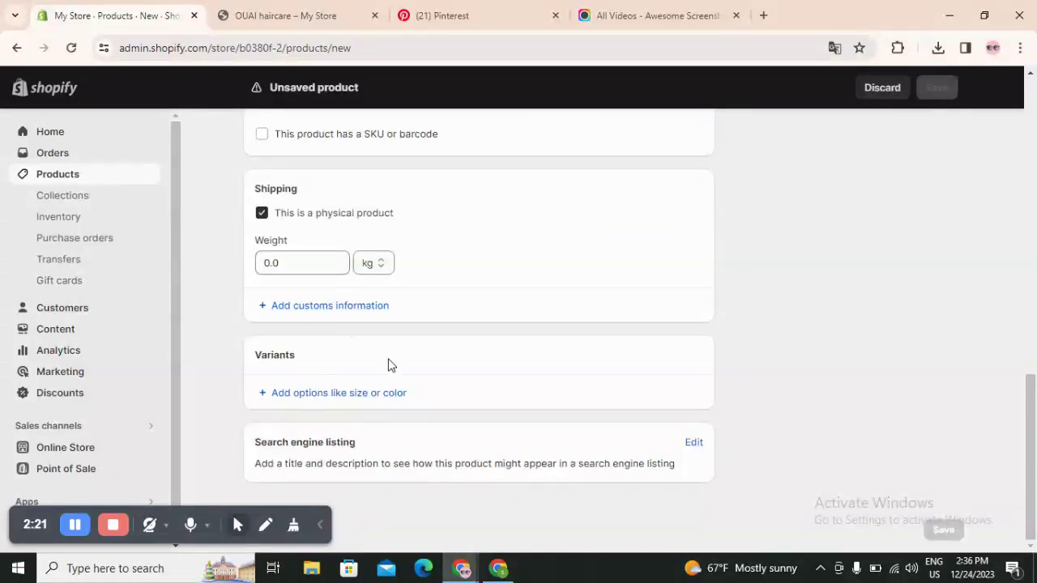
Delete the Size option from the product's variants.
left_click(339, 395)
scroll(405, 437, "down", 2)
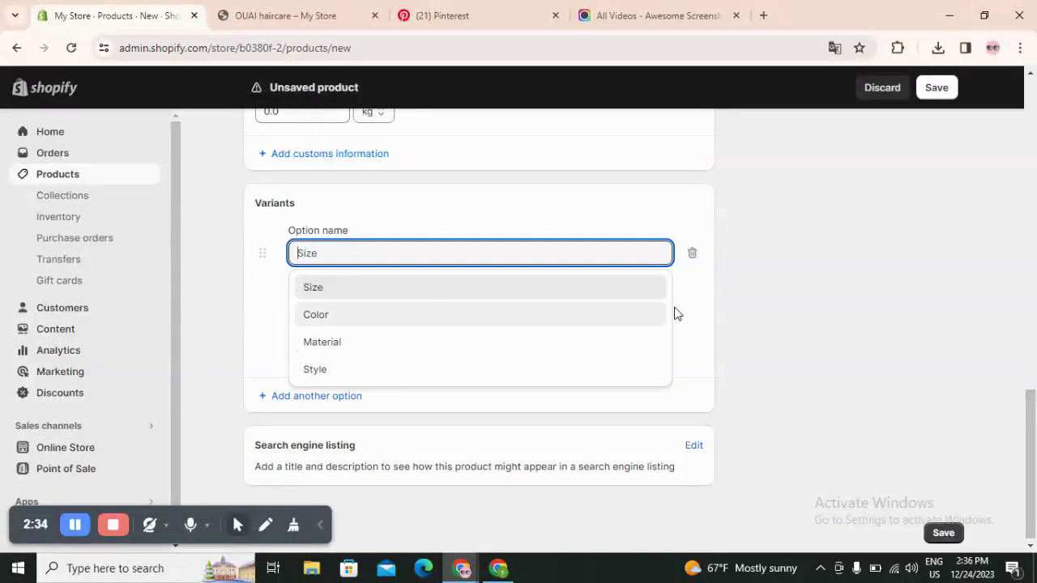
left_click(691, 255)
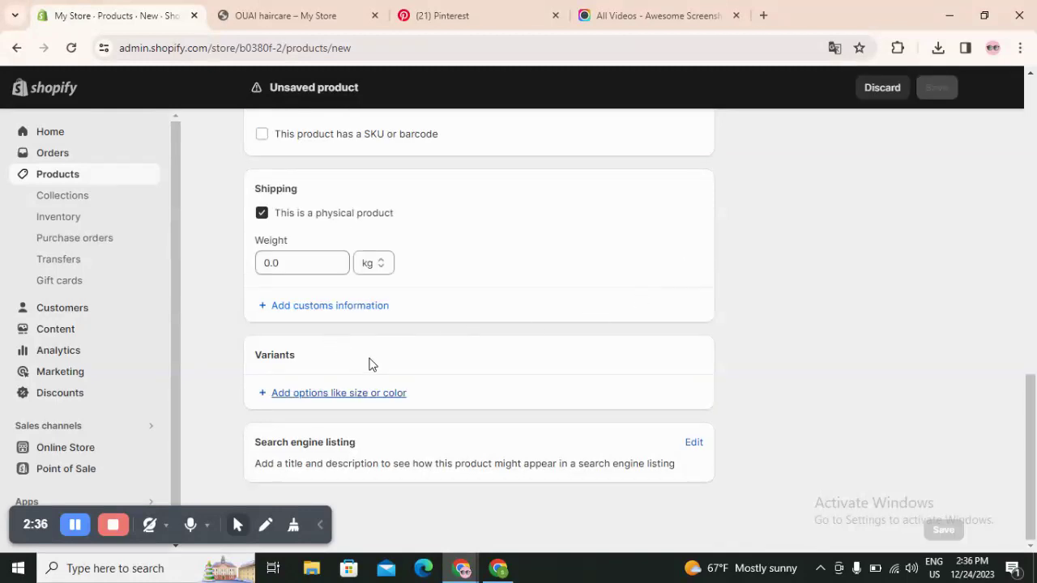
scroll(616, 444, "up", 10)
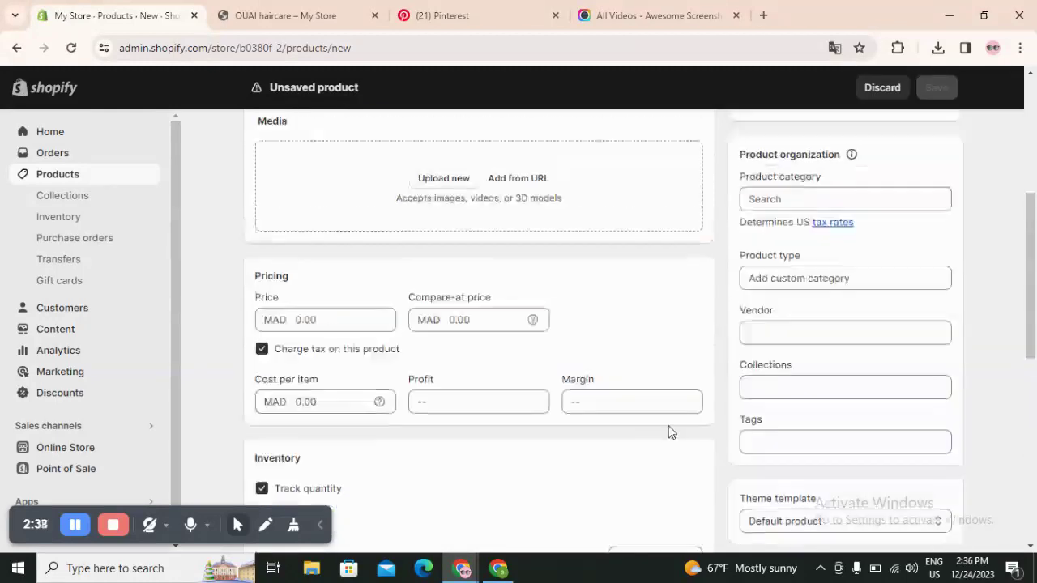
scroll(669, 432, "up", 4)
scroll(725, 351, "down", 3)
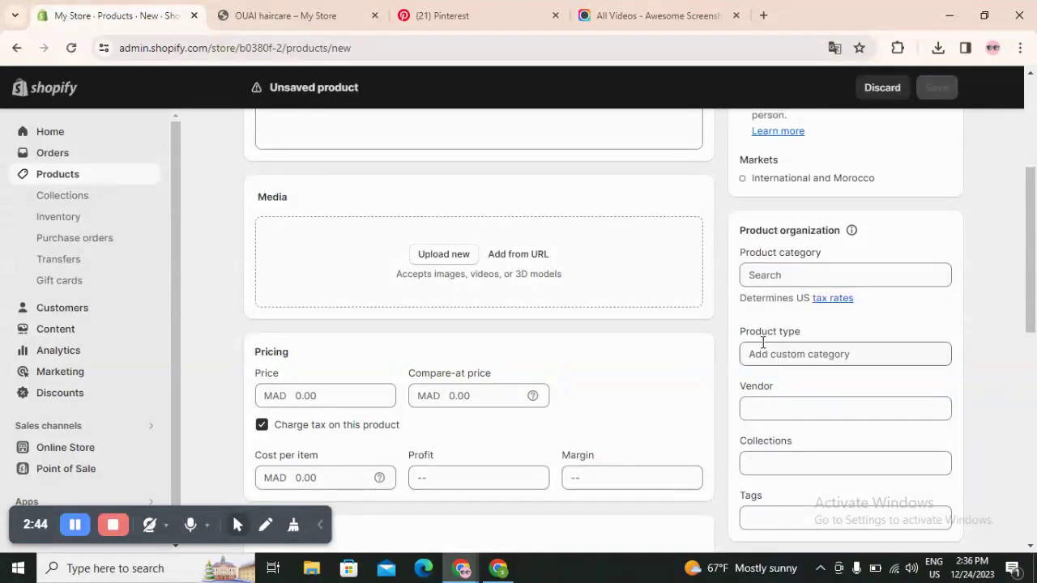
Focus the Vendor field, then dismiss its suggestions and leave vendor blank.
left_click(786, 409)
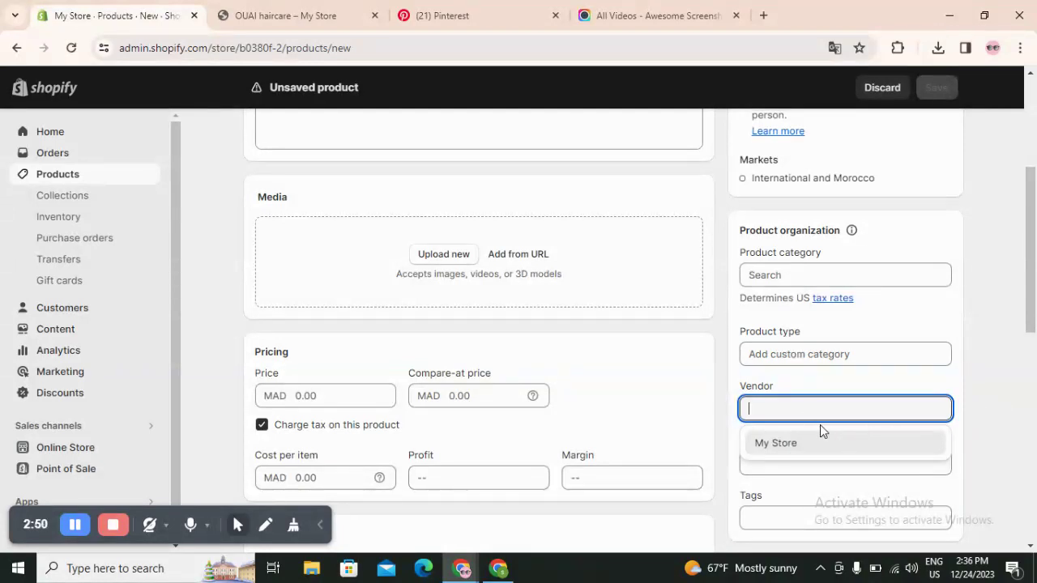
left_click(1007, 388)
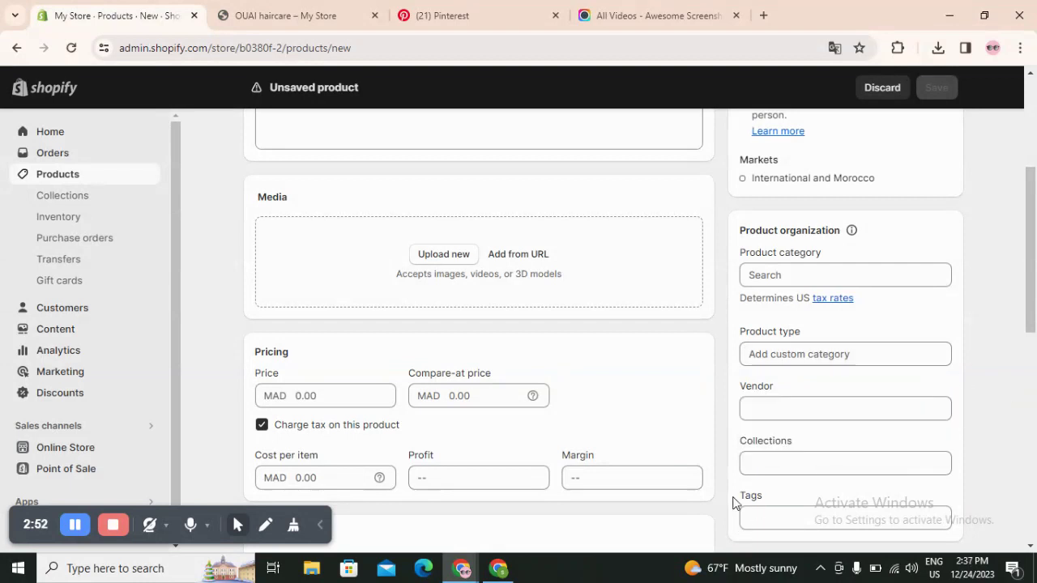
scroll(820, 346, "up", 3)
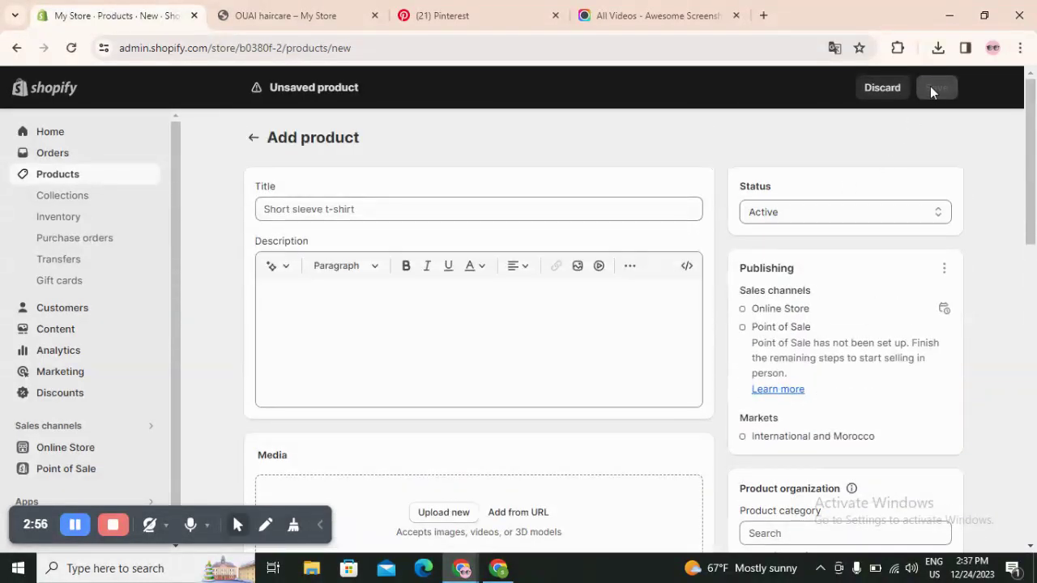
Abandon the unsaved product, collapse the trial notice and open the Online Store themes page.
left_click(51, 182)
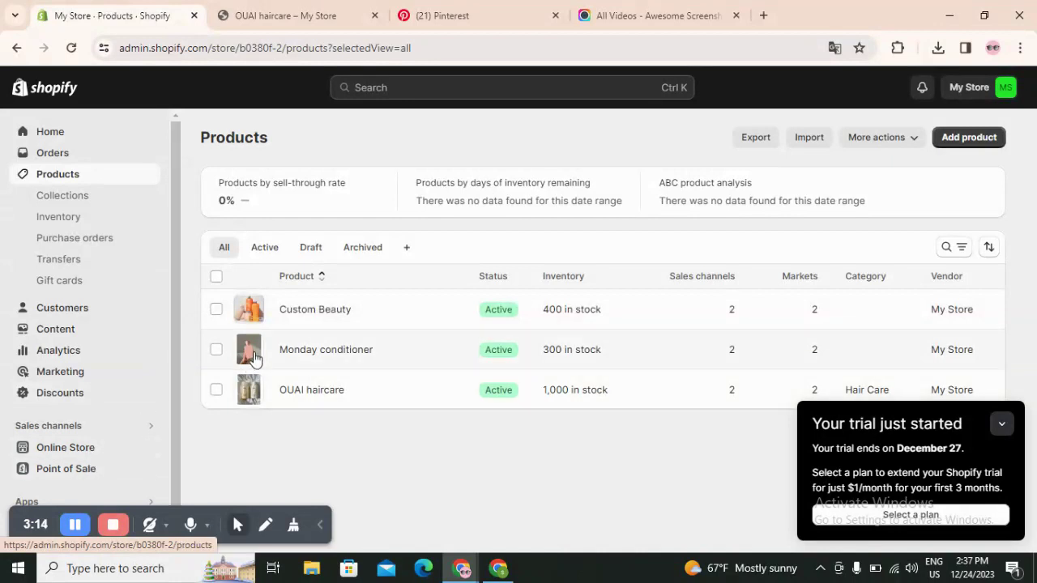
left_click(1002, 425)
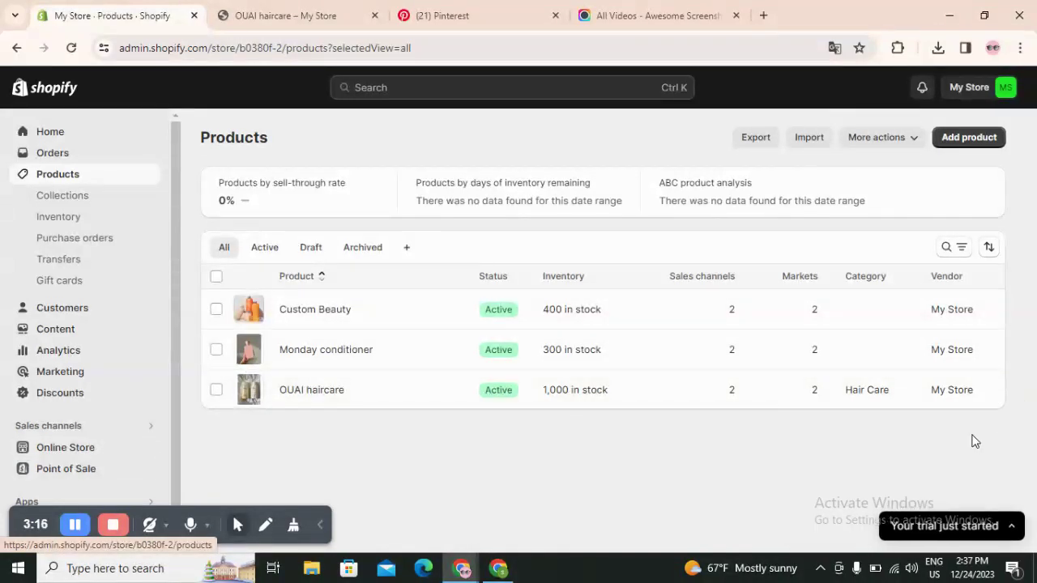
left_click(88, 450)
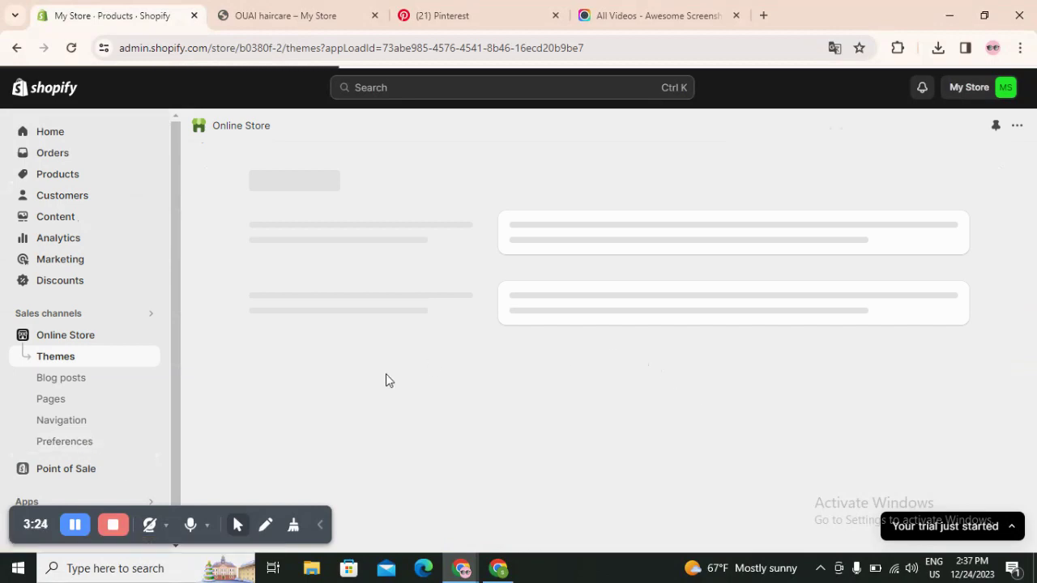
Look over the Themes page, with Craft current and Dawn in the library.
scroll(467, 389, "down", 6)
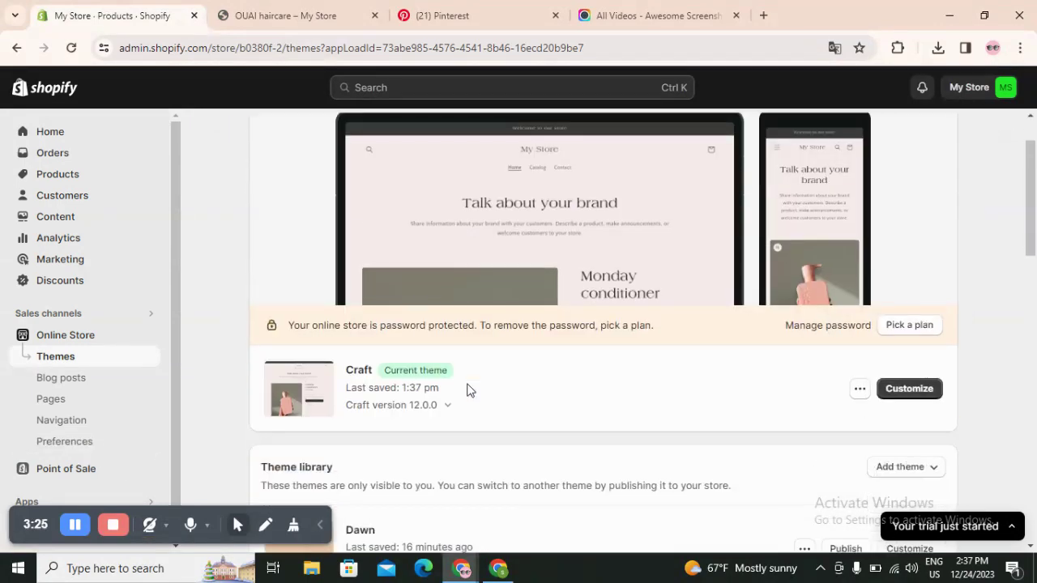
scroll(467, 395, "down", 2)
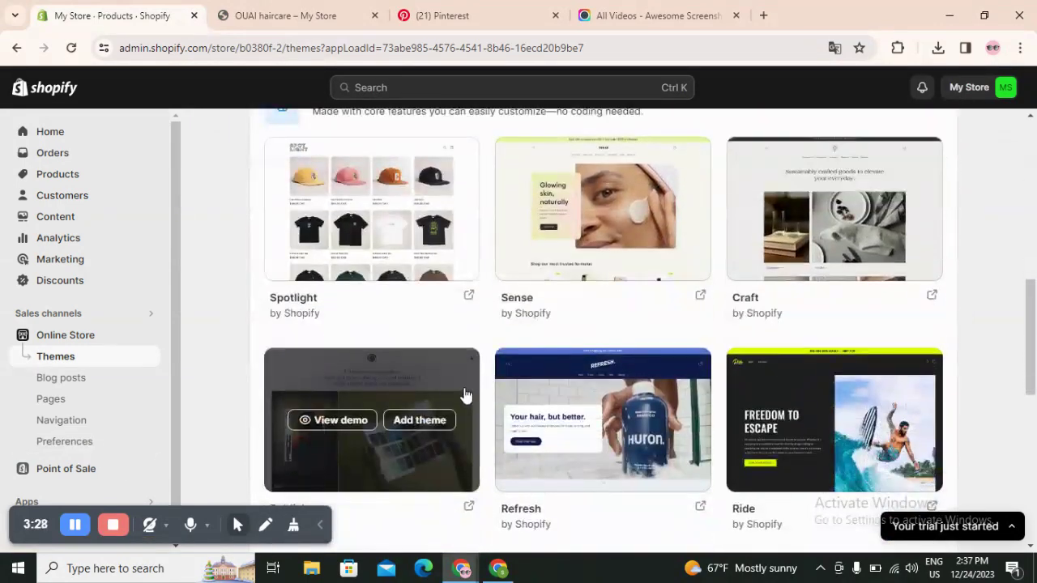
scroll(426, 373, "up", 1)
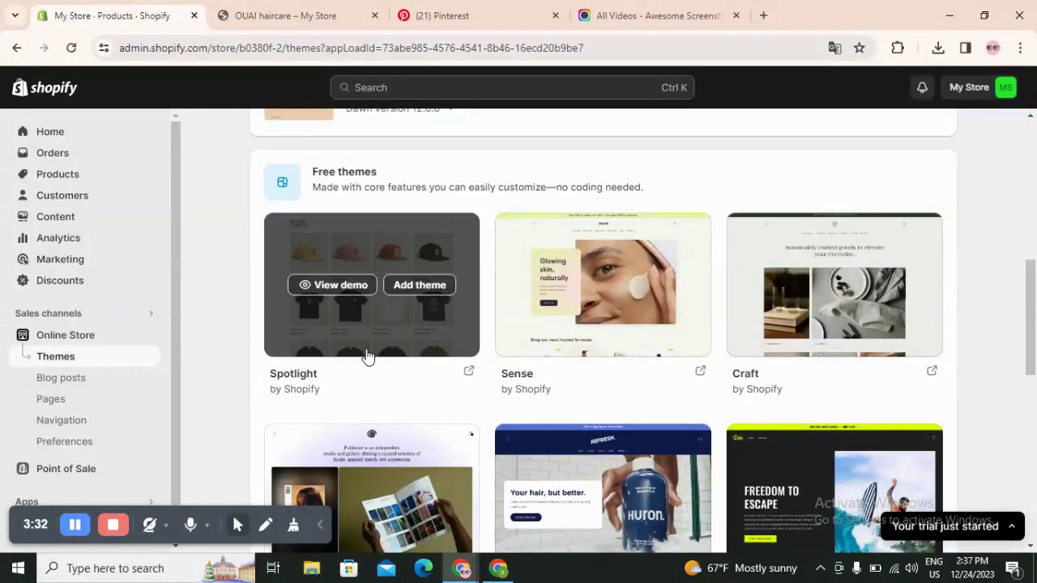
scroll(767, 340, "down", 2)
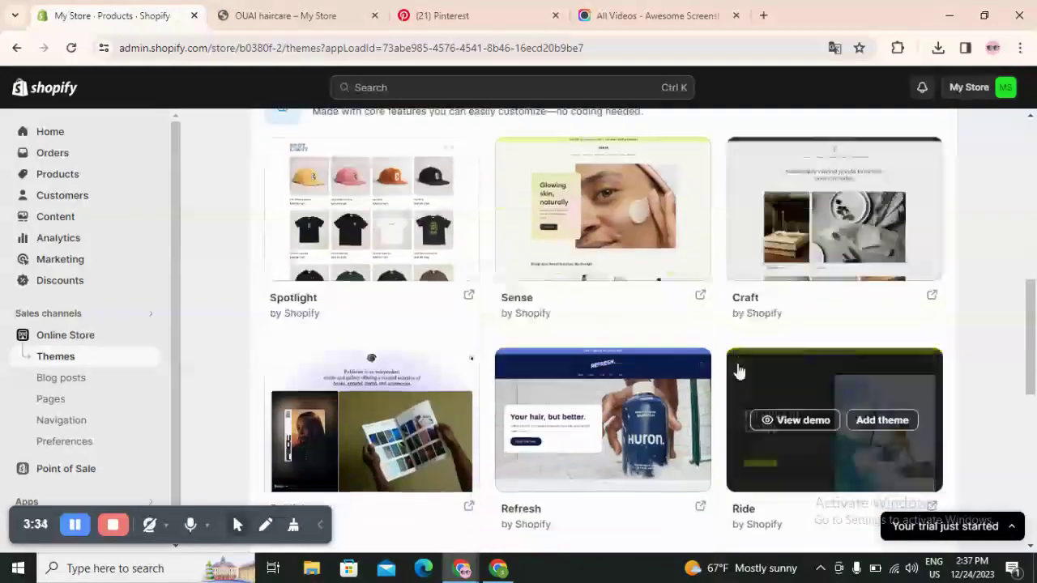
scroll(463, 400, "down", 4)
scroll(463, 400, "up", 10)
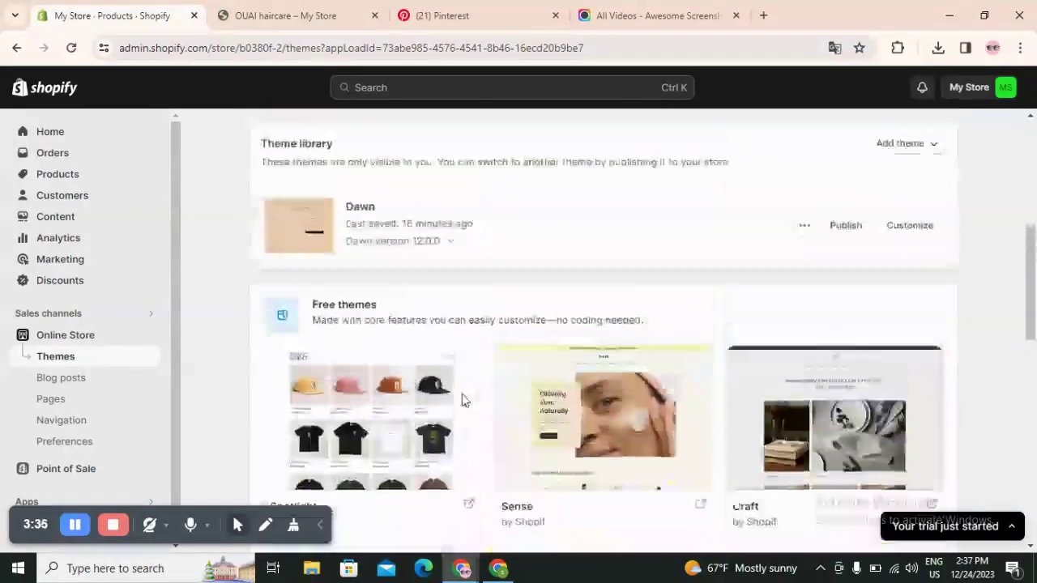
scroll(464, 401, "down", 1)
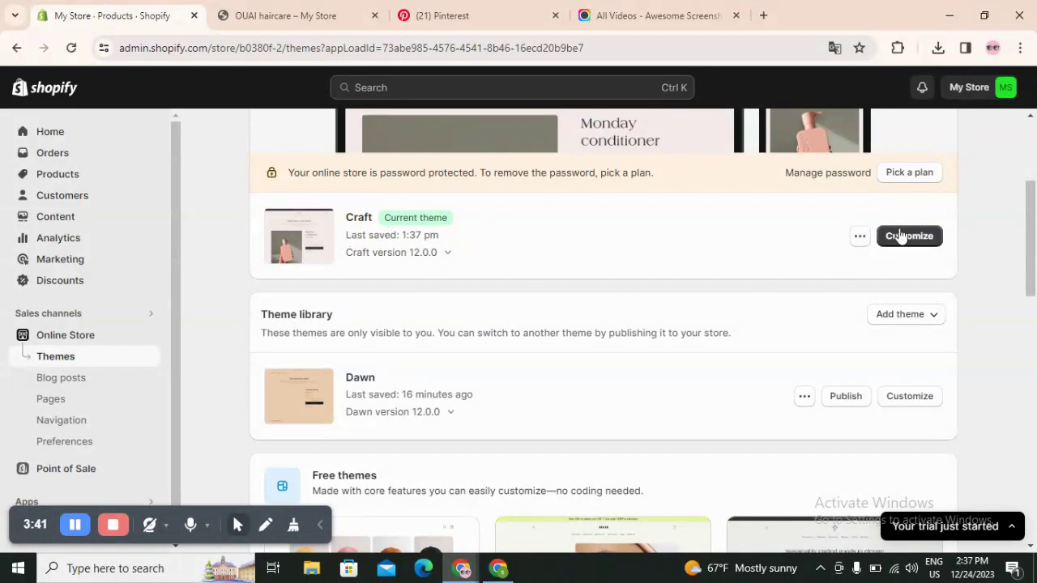
Open the Dawn theme in the editor and try the desktop and mobile previews.
left_click(910, 397)
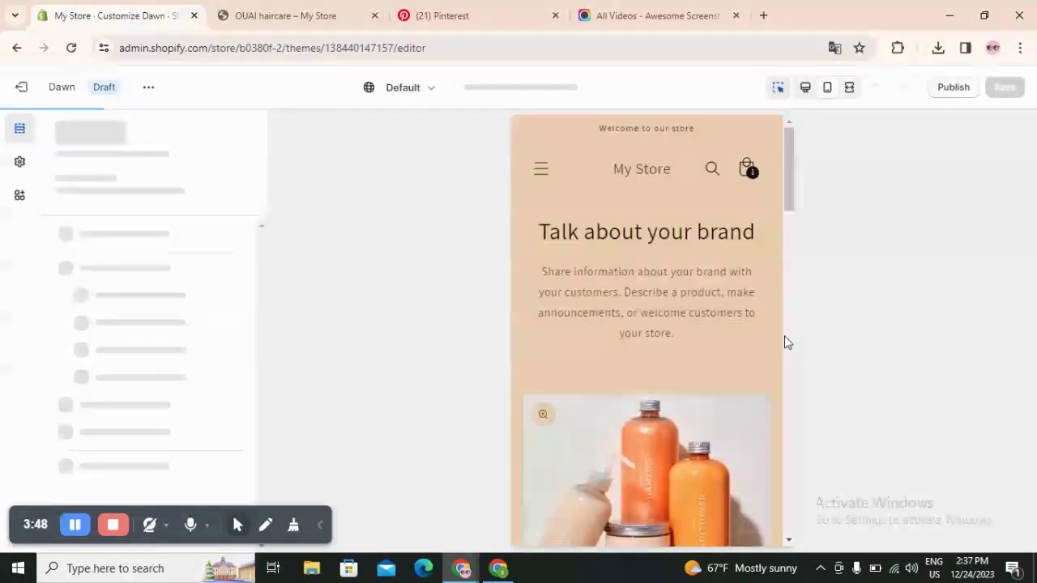
left_click(805, 91)
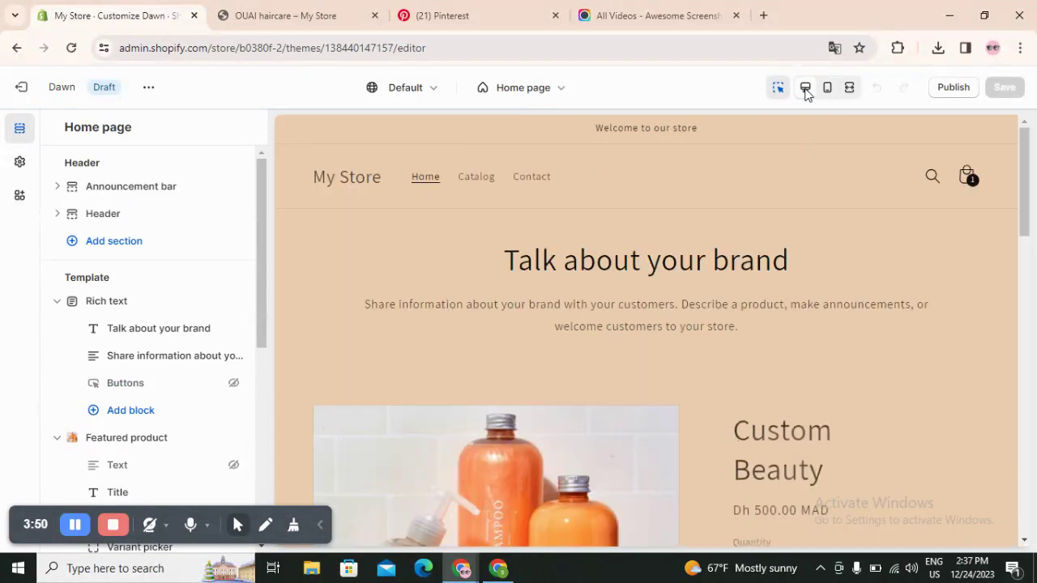
left_click(831, 95)
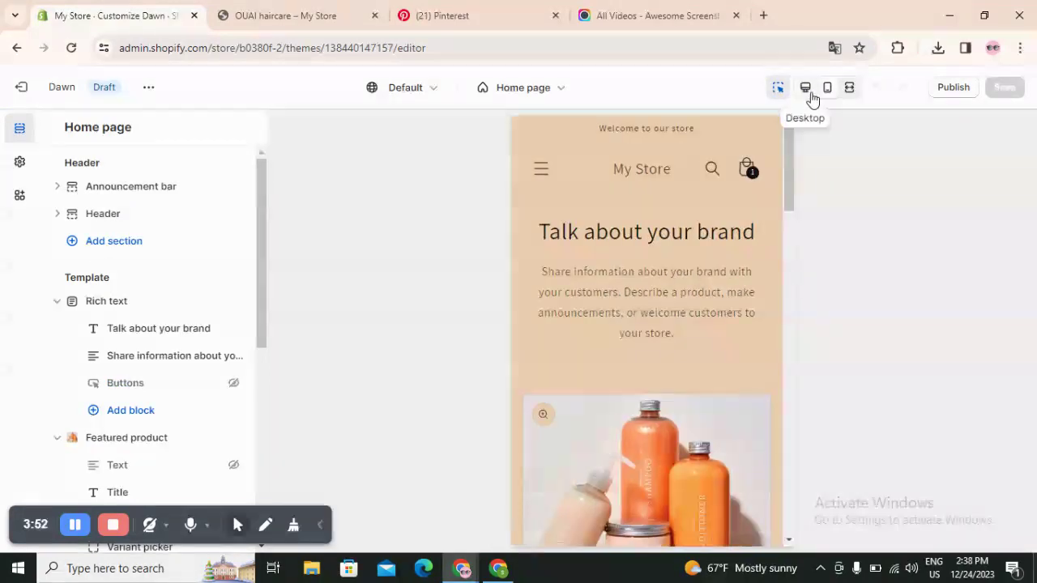
left_click(811, 95)
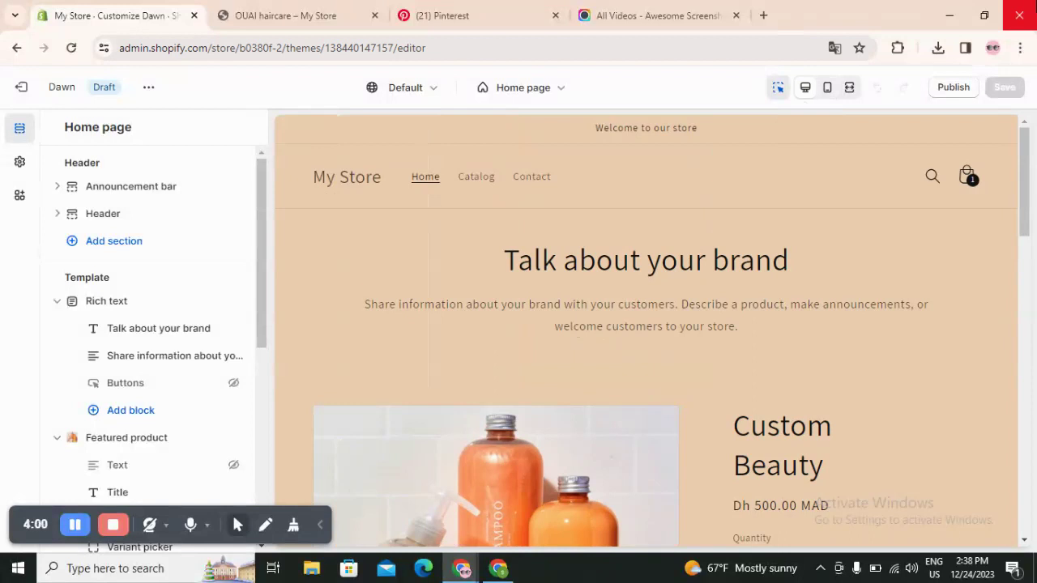
Preview the Dawn home page in mobile layout and scroll through its sections.
left_click(828, 89)
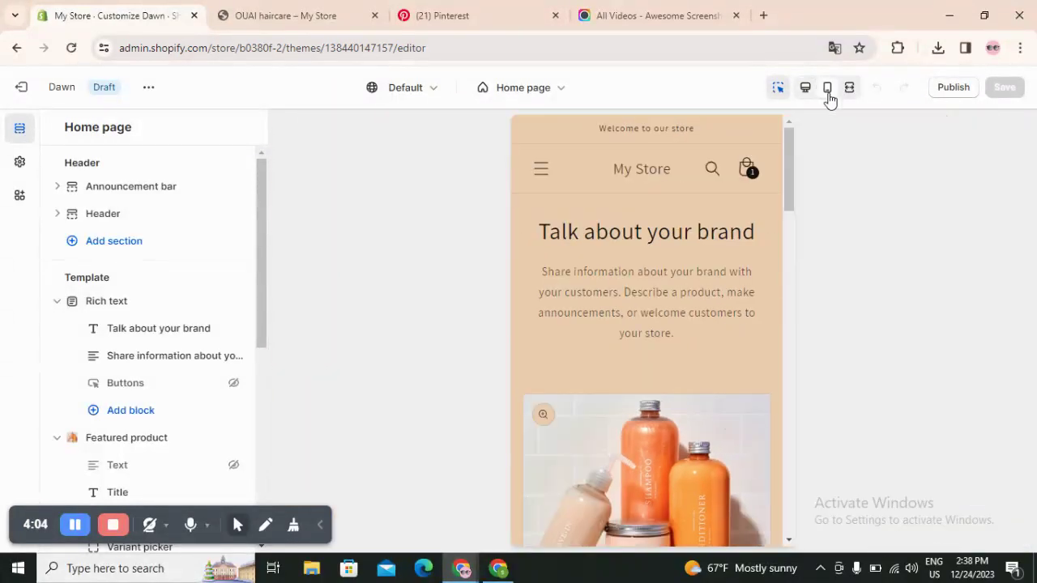
scroll(691, 276, "down", 8)
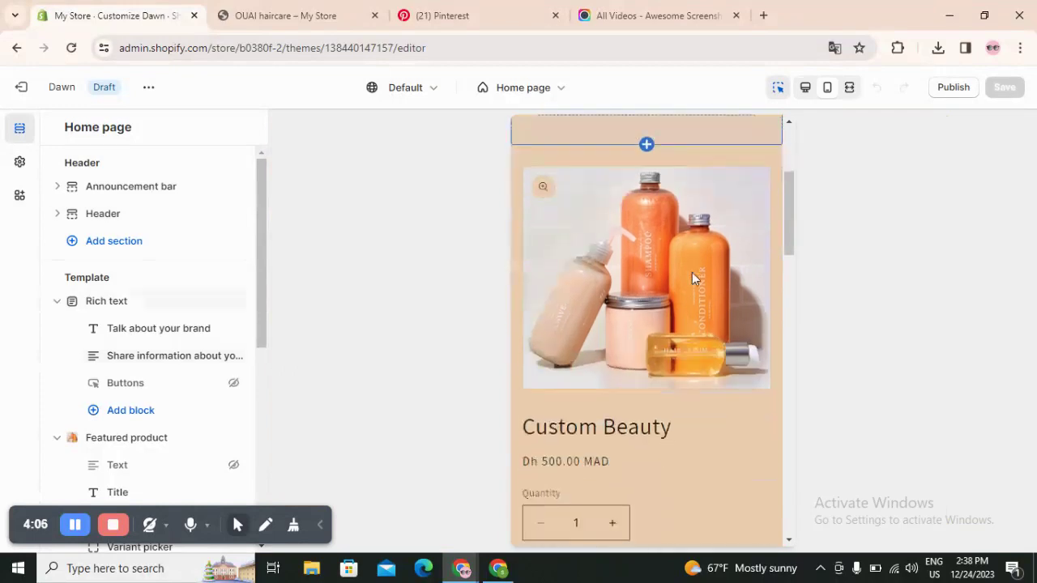
scroll(692, 272, "down", 5)
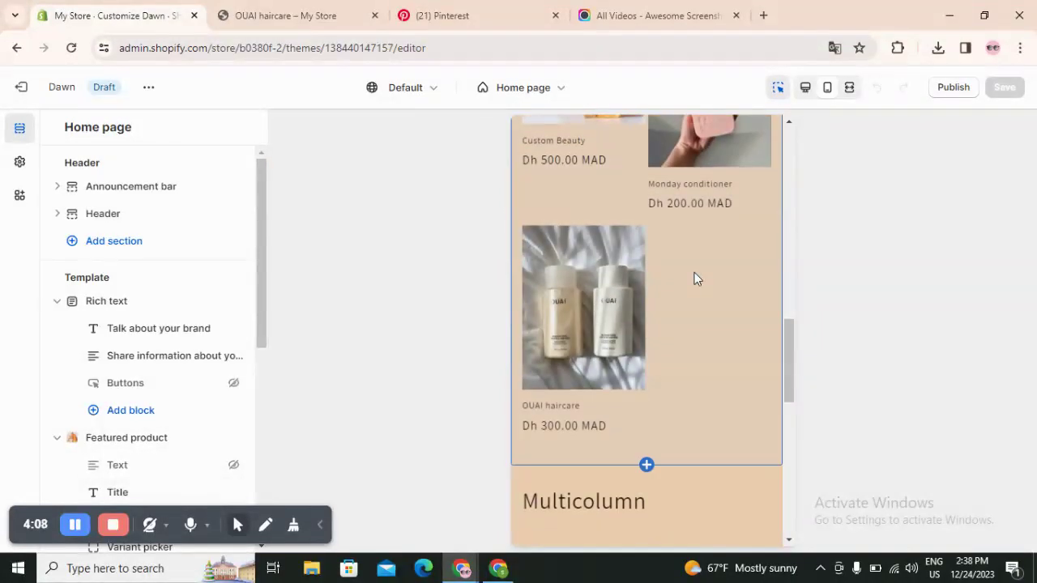
scroll(694, 279, "down", 10)
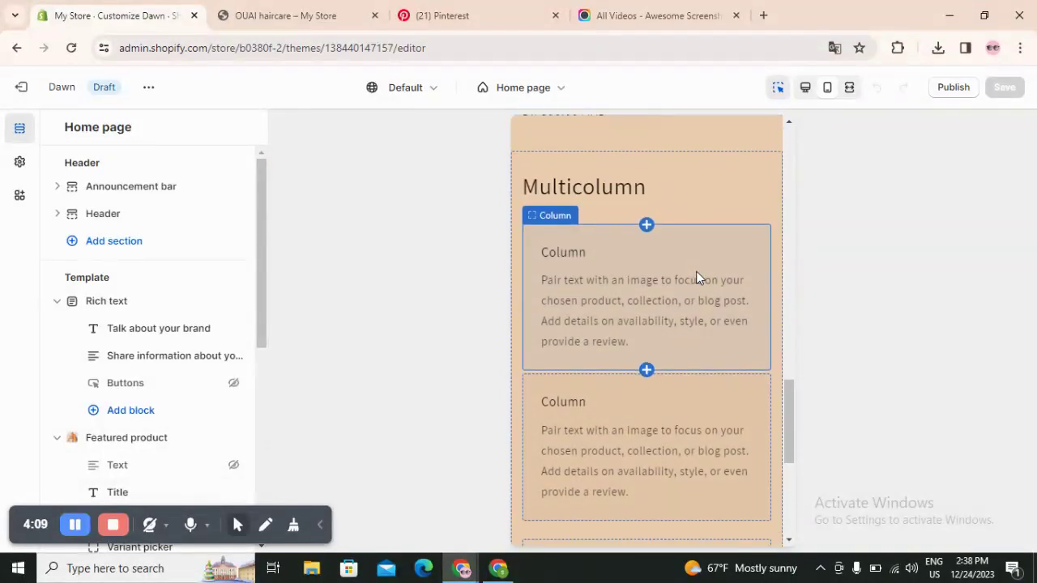
scroll(697, 328, "up", 20)
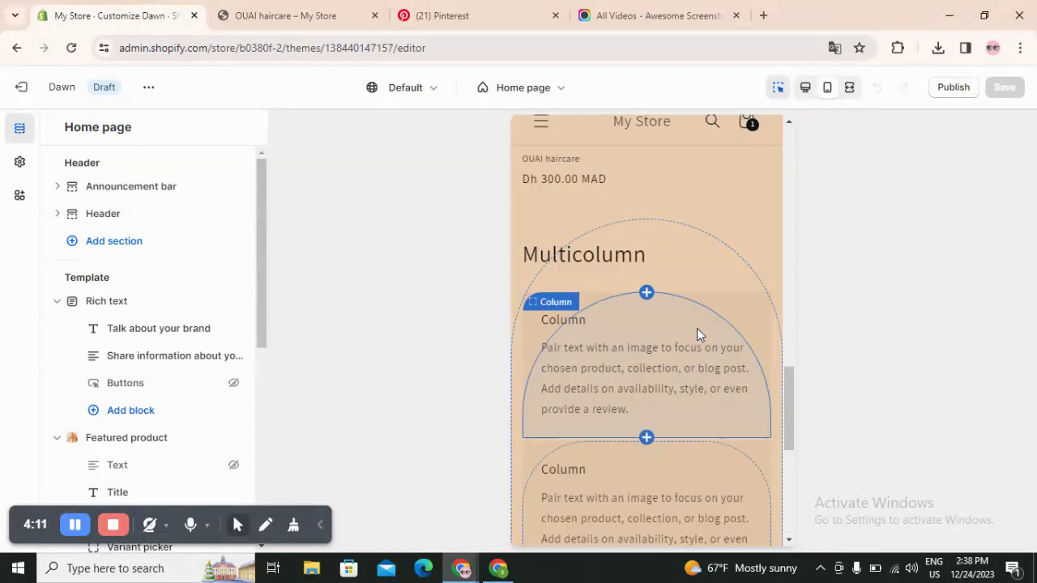
scroll(697, 328, "up", 1)
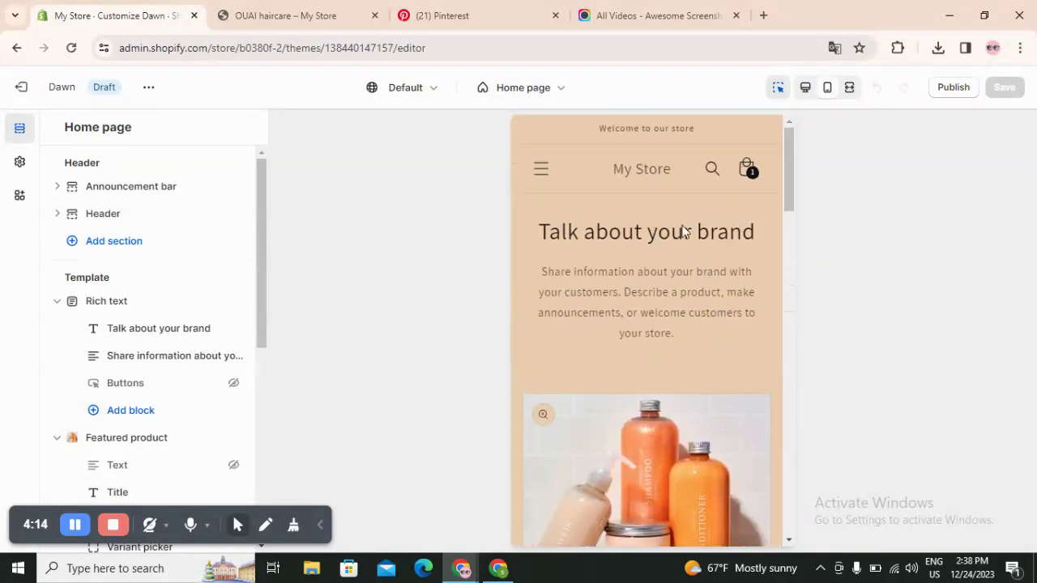
scroll(723, 274, "down", 6)
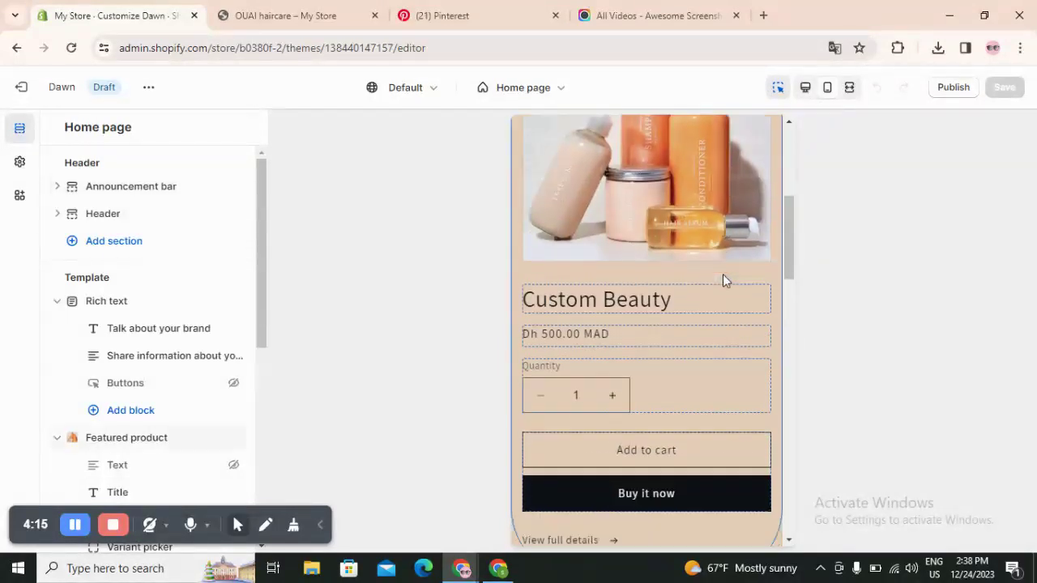
scroll(723, 274, "up", 6)
left_click(806, 88)
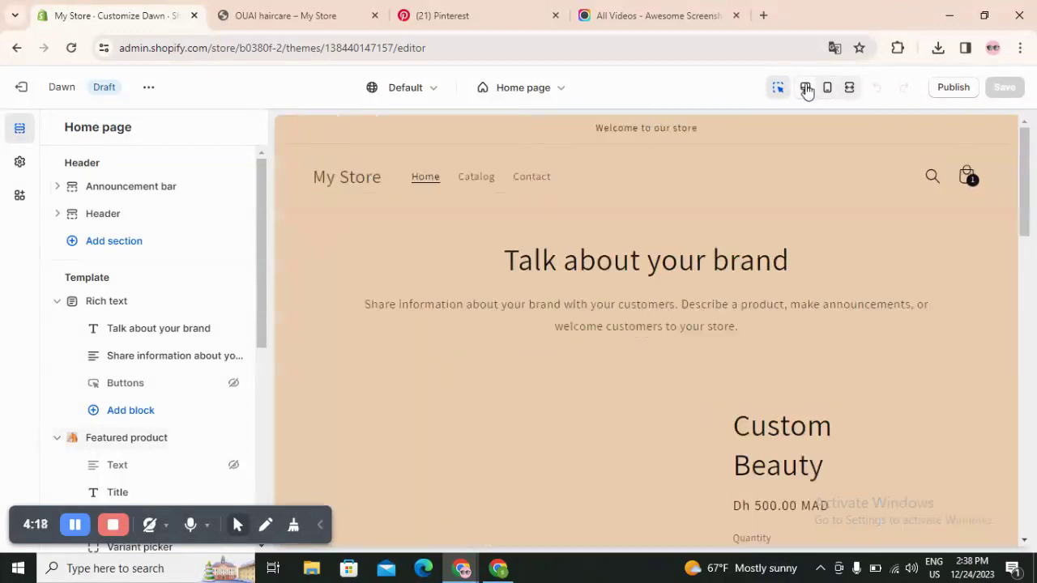
scroll(660, 290, "down", 5)
scroll(660, 290, "up", 1)
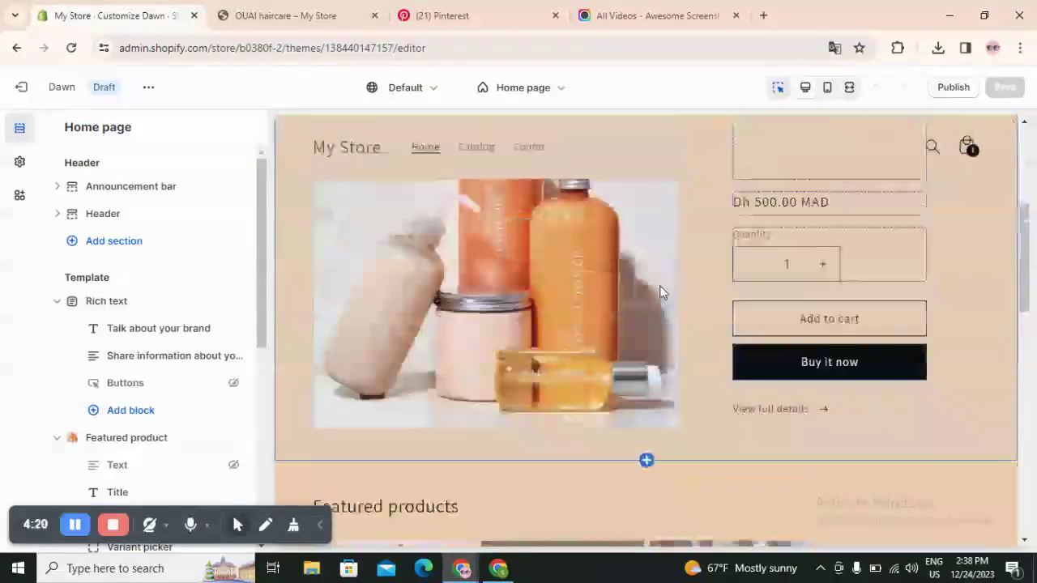
scroll(659, 290, "down", 4)
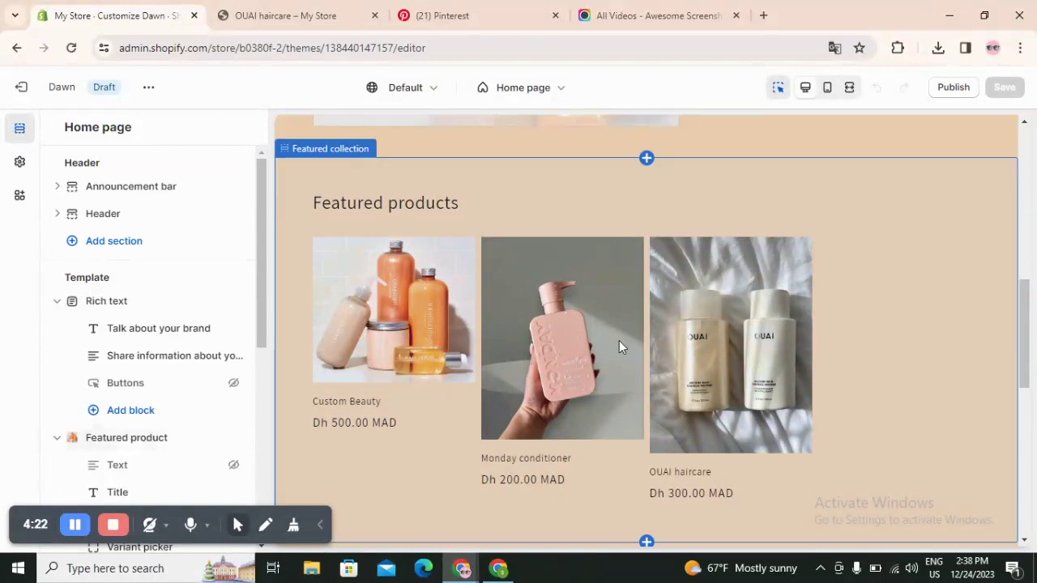
scroll(515, 321, "up", 8)
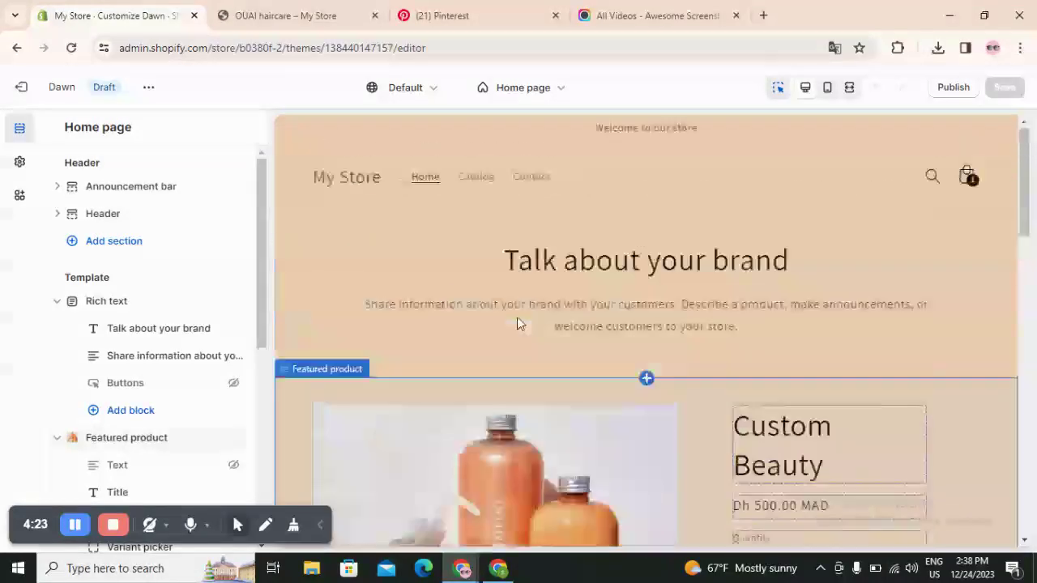
scroll(653, 301, "down", 10)
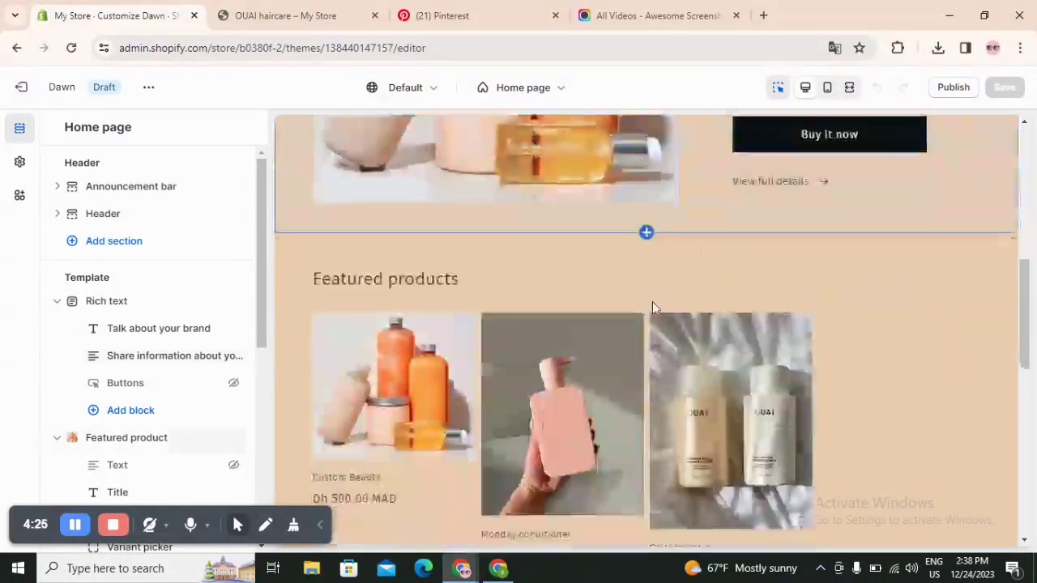
scroll(653, 301, "down", 3)
scroll(648, 314, "up", 6)
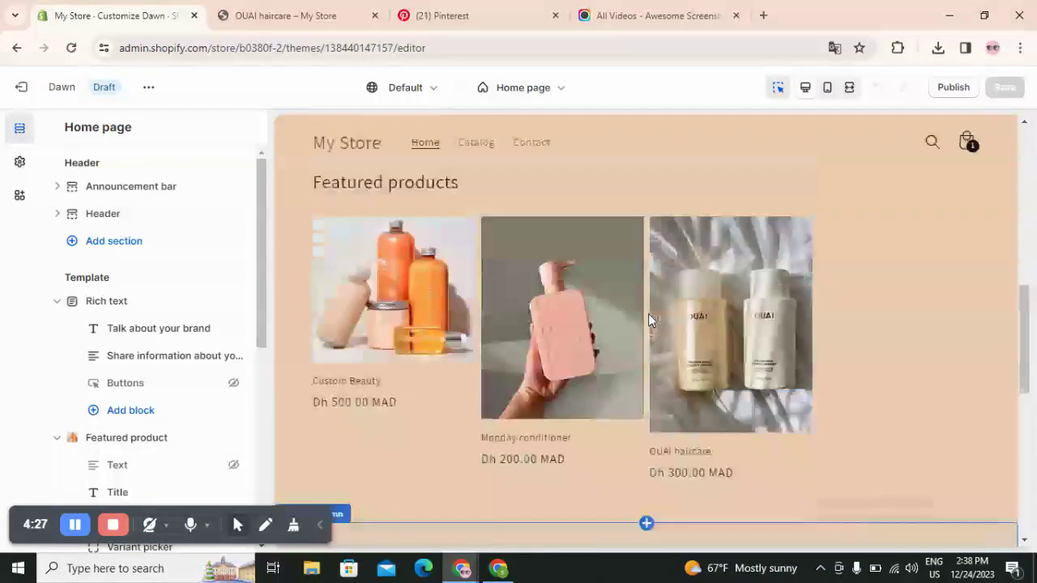
scroll(643, 322, "up", 2)
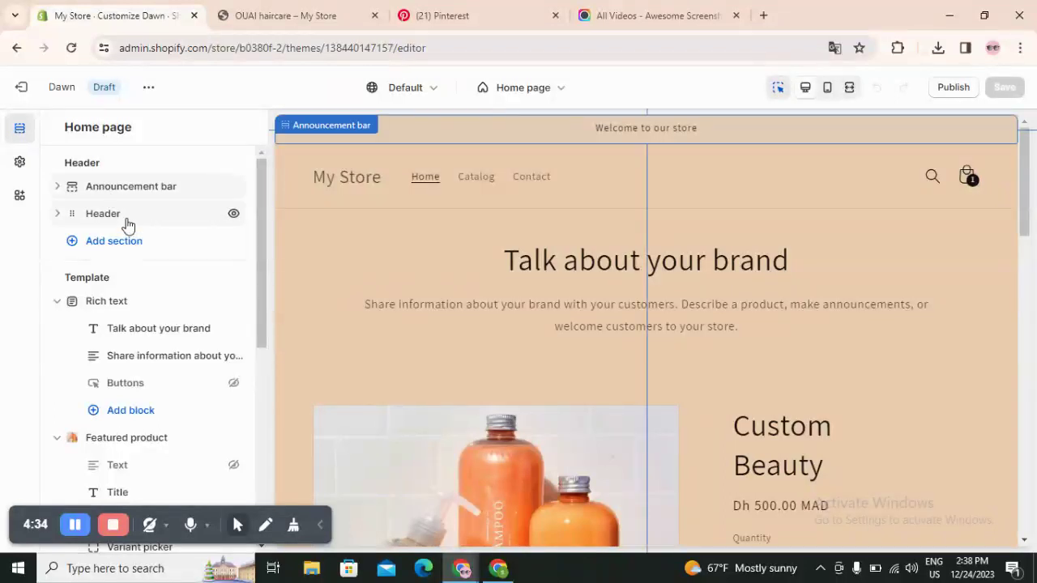
scroll(156, 239, "down", 3)
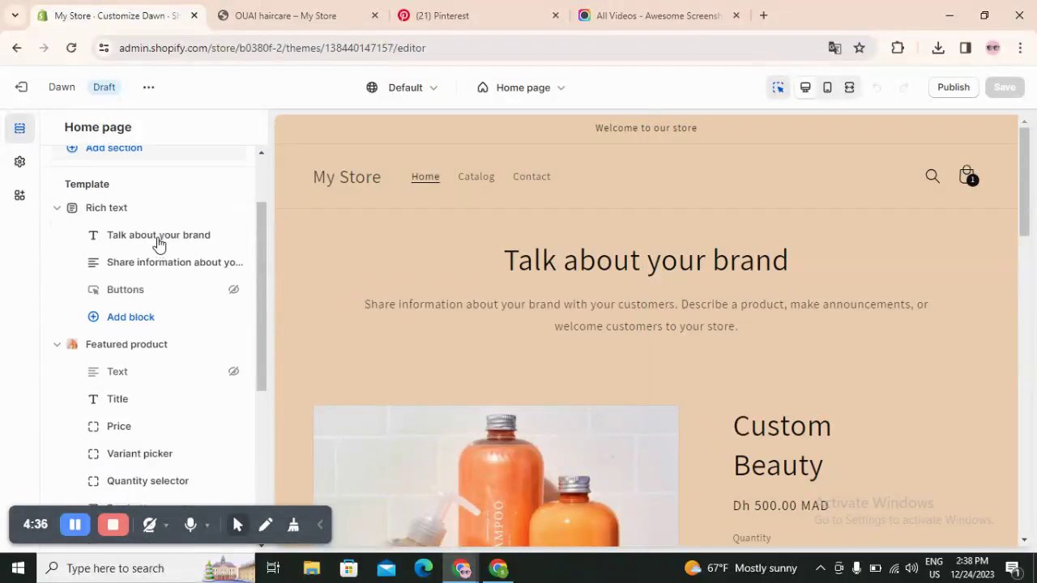
scroll(75, 213, "up", 3)
scroll(87, 277, "down", 2)
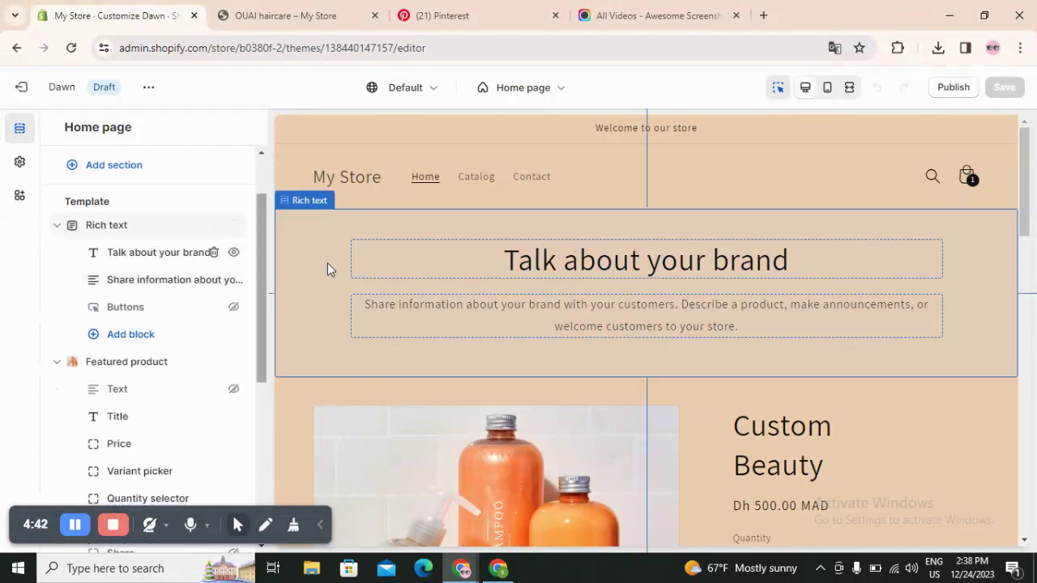
Check the 'Talk about your brand' heading and description, then open Featured product settings (Custom Beauty, Scheme 1).
left_click(633, 262)
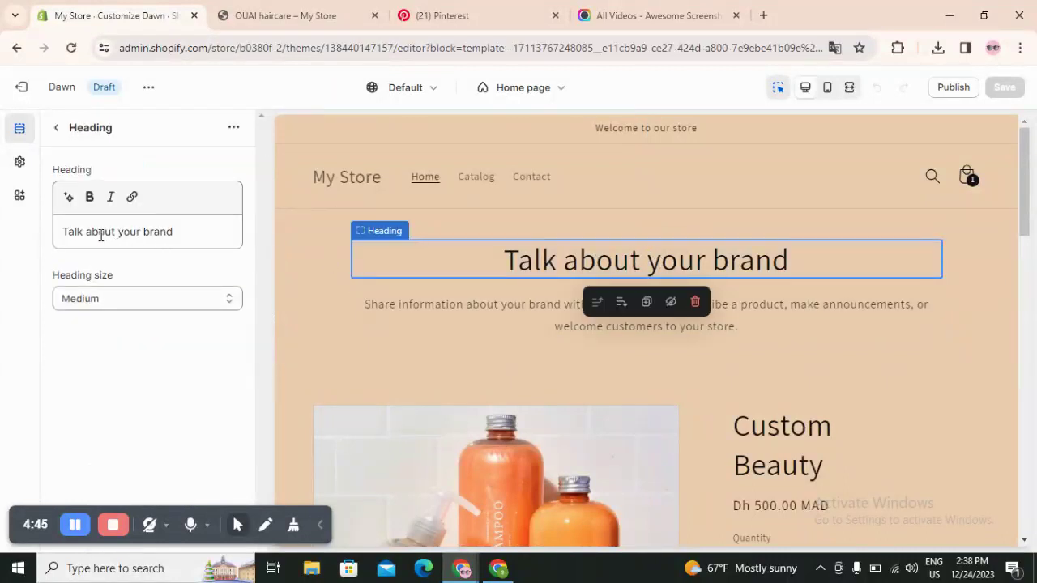
left_click(56, 127)
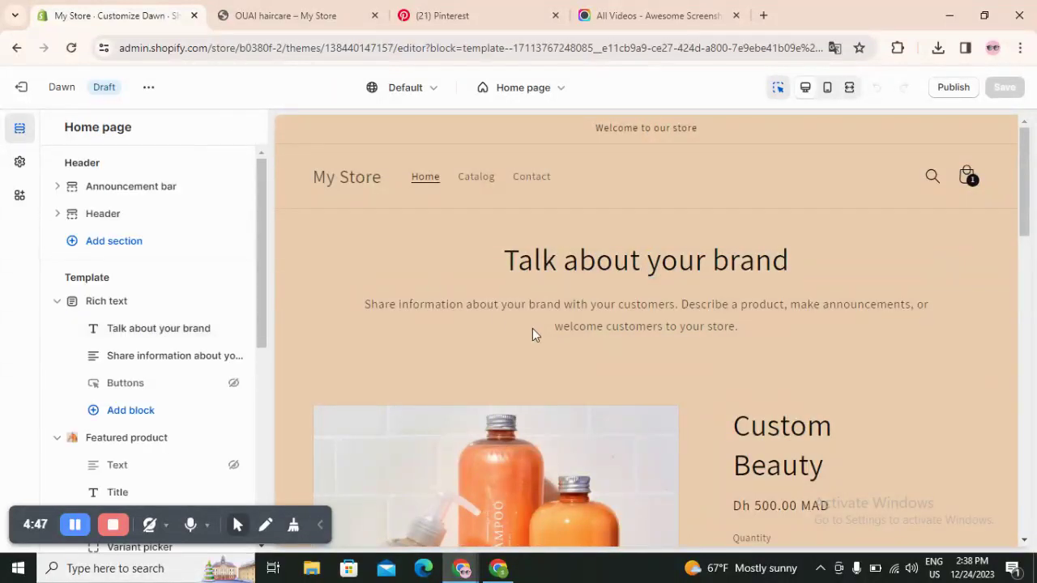
left_click(578, 324)
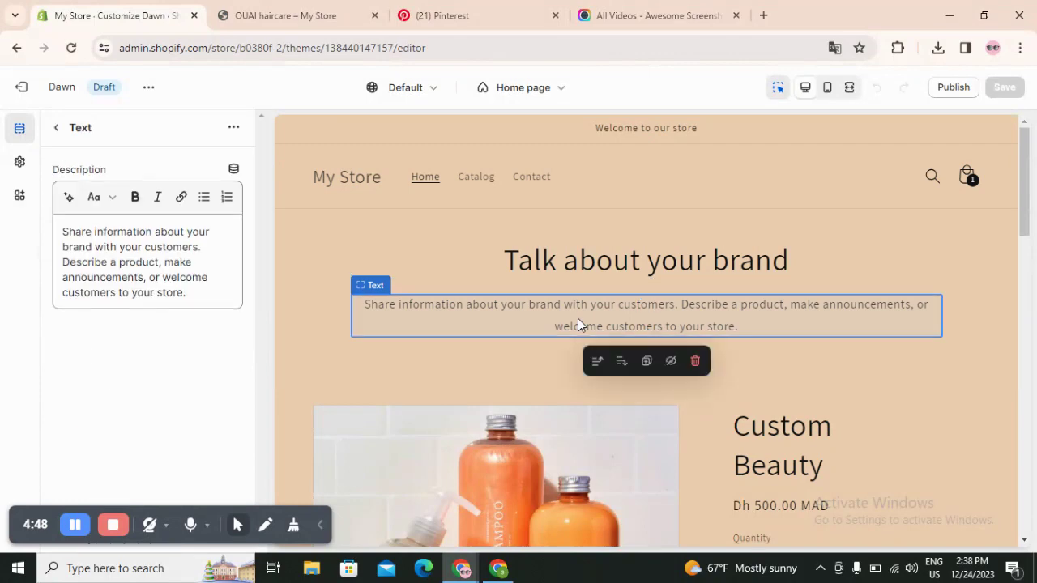
left_click(56, 128)
scroll(504, 296, "down", 5)
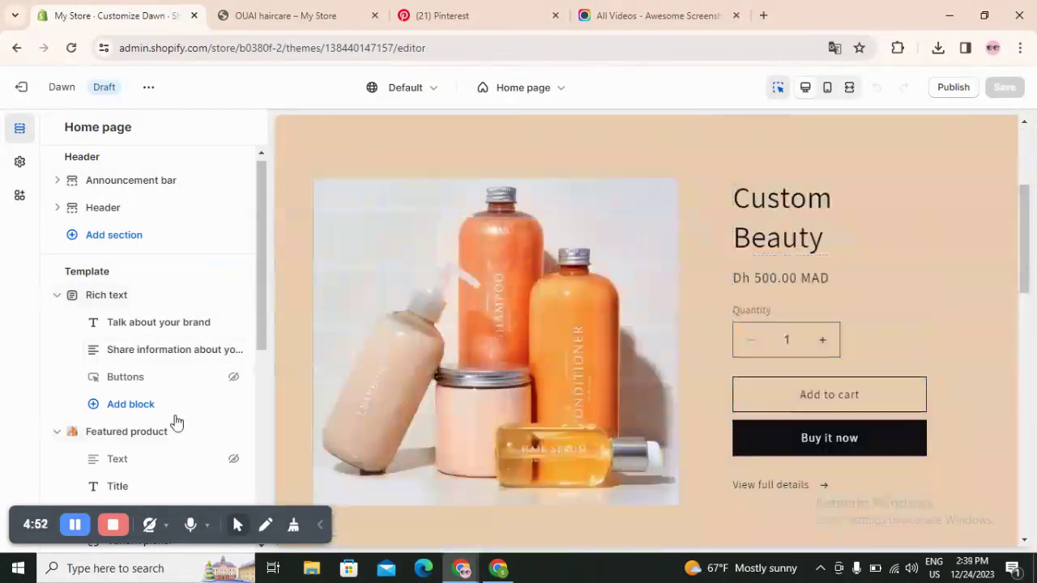
left_click(145, 429)
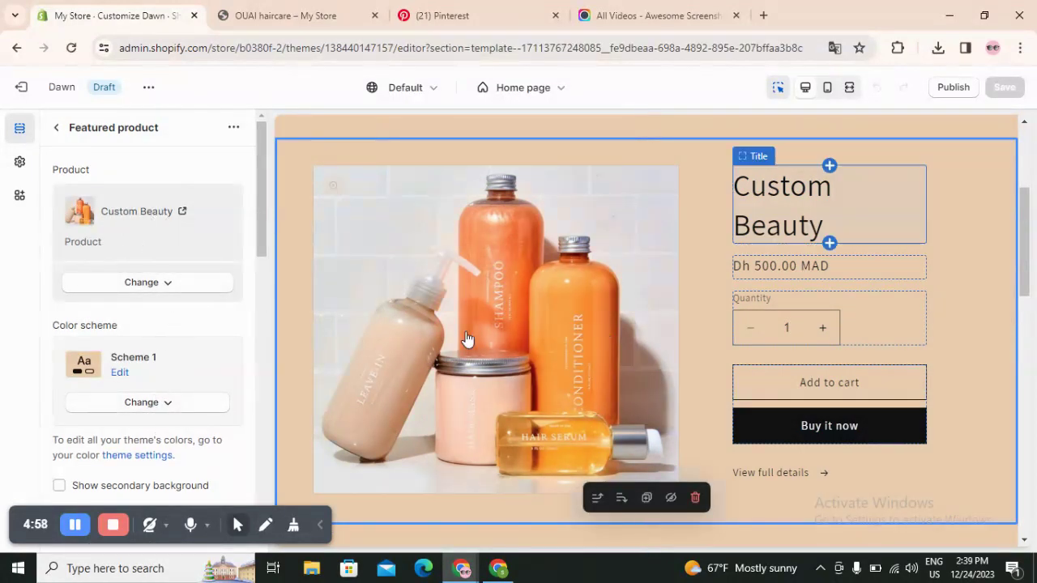
Return to the home page sections and open the Add section list below Multicolumn.
left_click(57, 129)
scroll(122, 267, "down", 5)
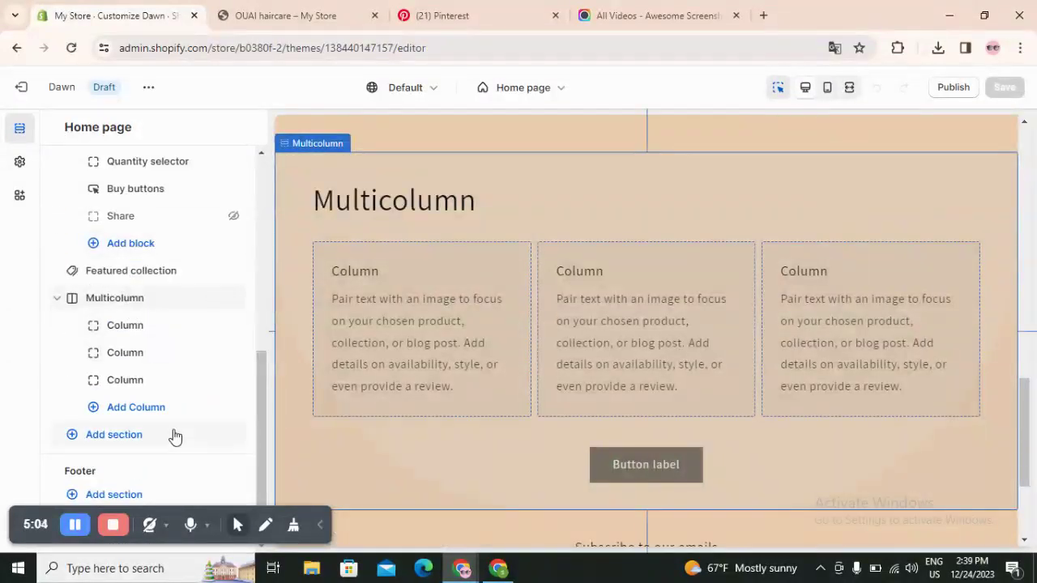
left_click(118, 440)
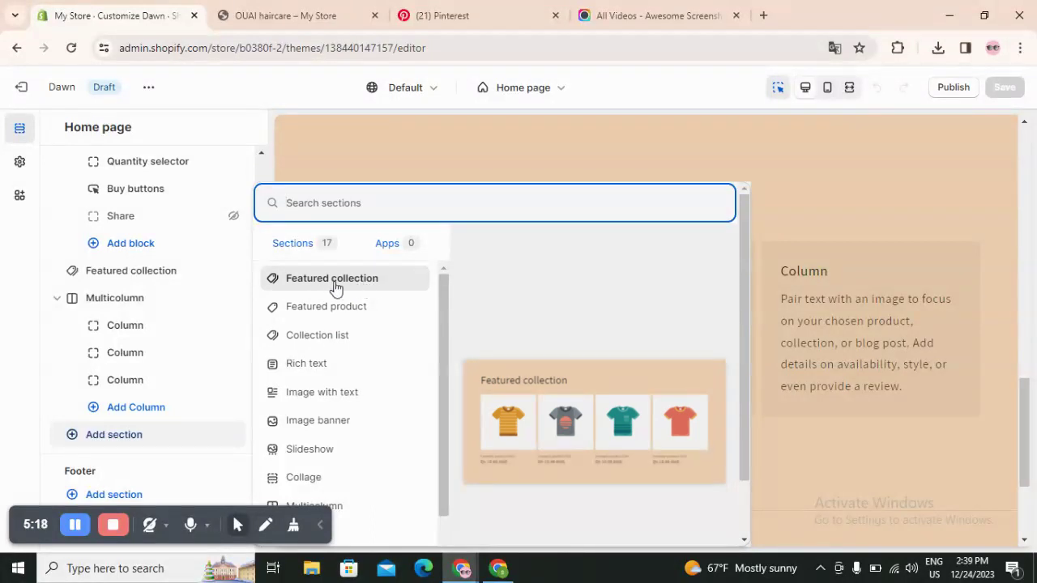
Review the Featured collection settings and its three previewed products, then go back to the section list.
left_click(148, 281)
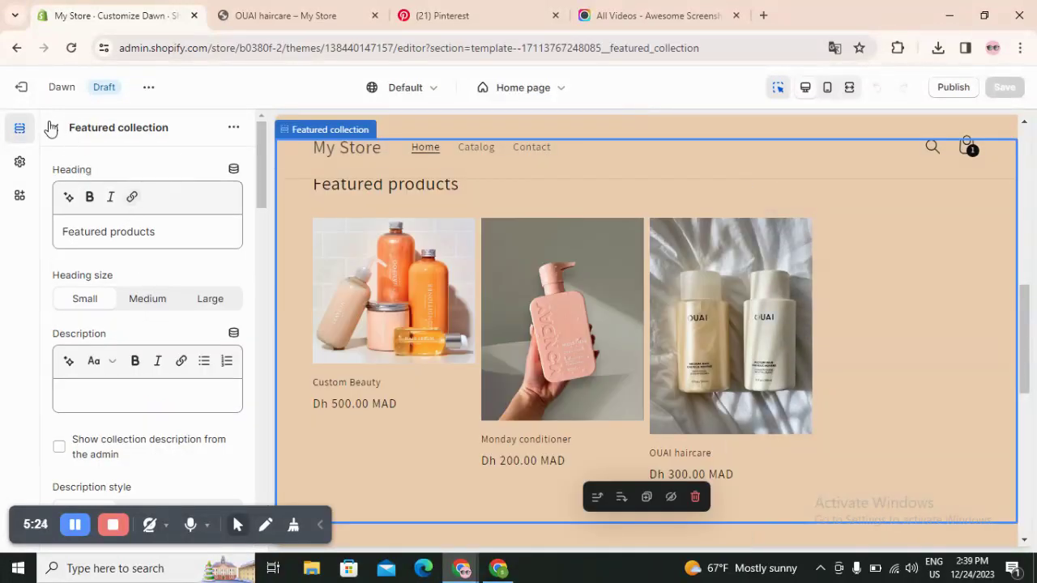
left_click(461, 326)
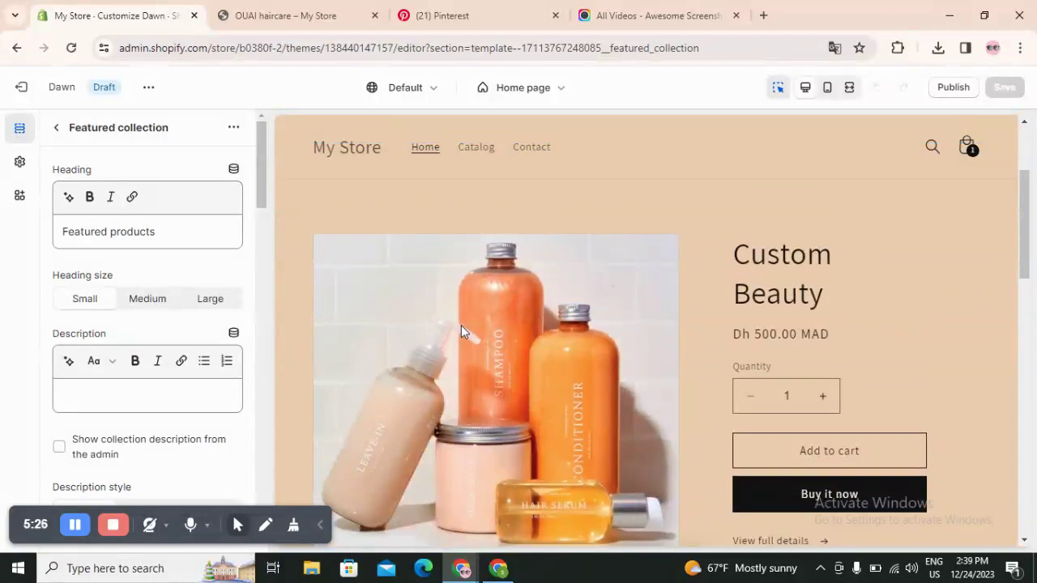
scroll(461, 325, "down", 7)
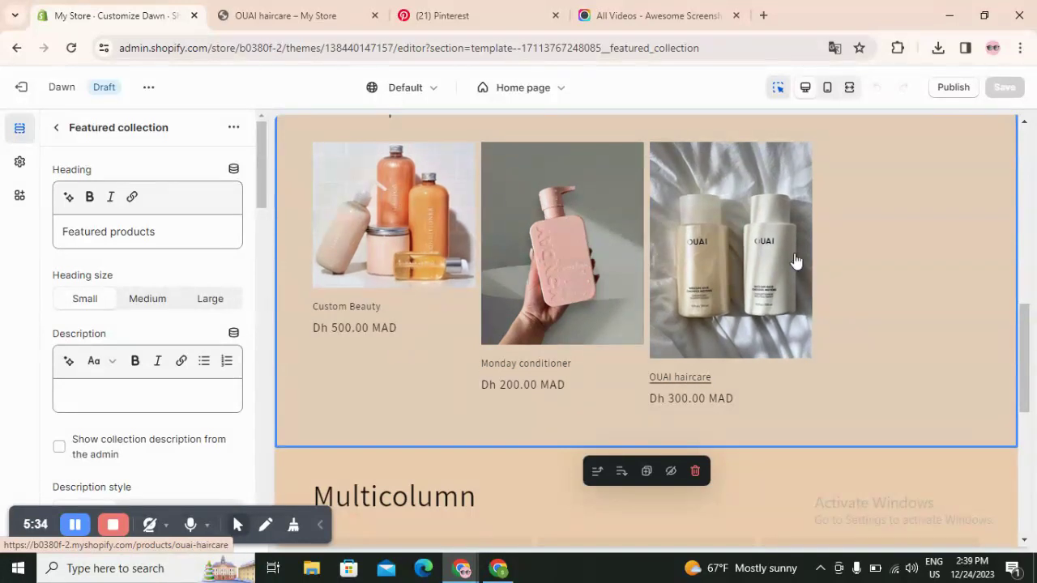
left_click(58, 130)
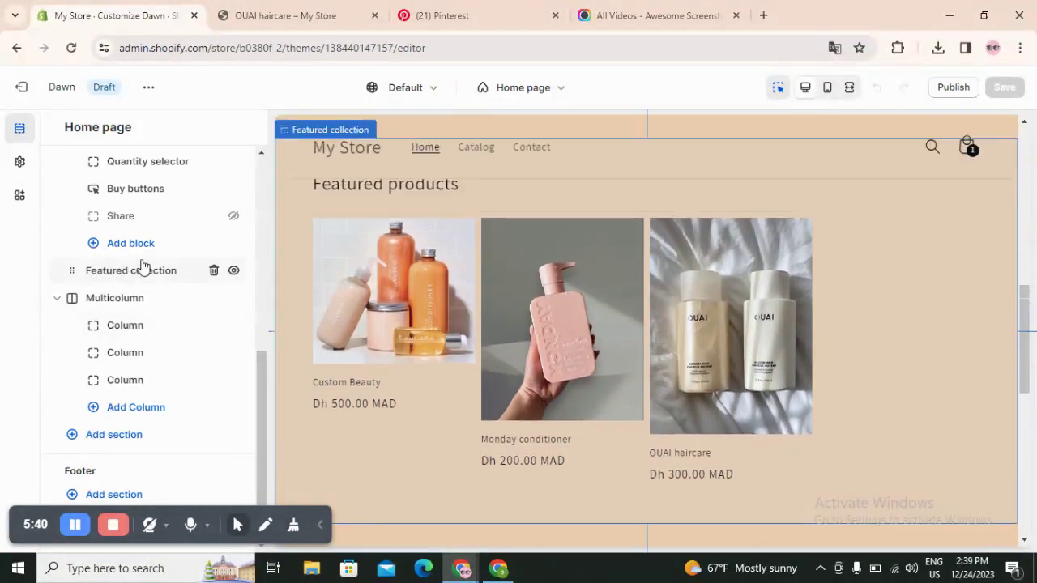
scroll(142, 267, "up", 2)
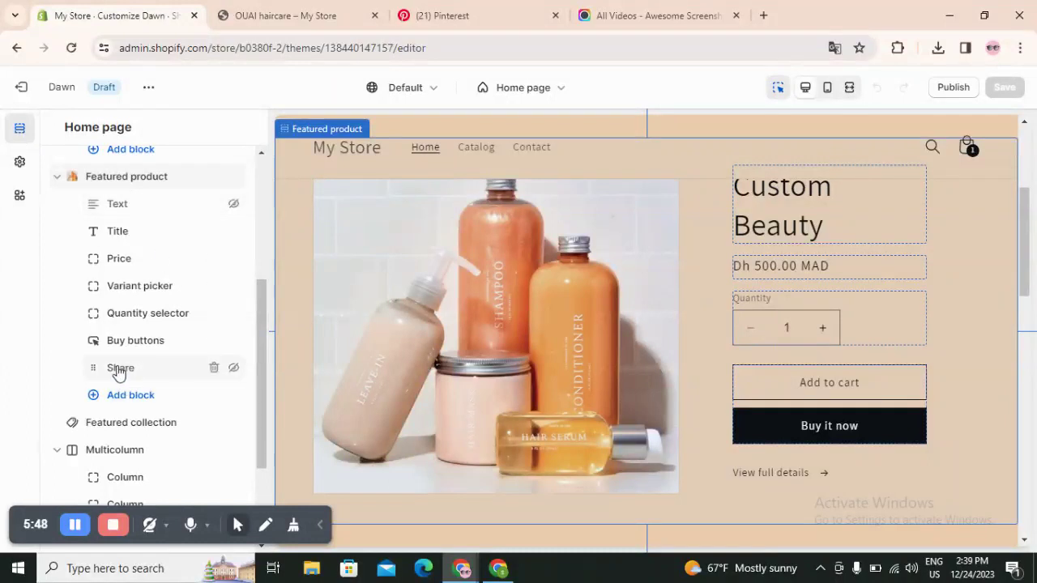
scroll(156, 372, "up", 3)
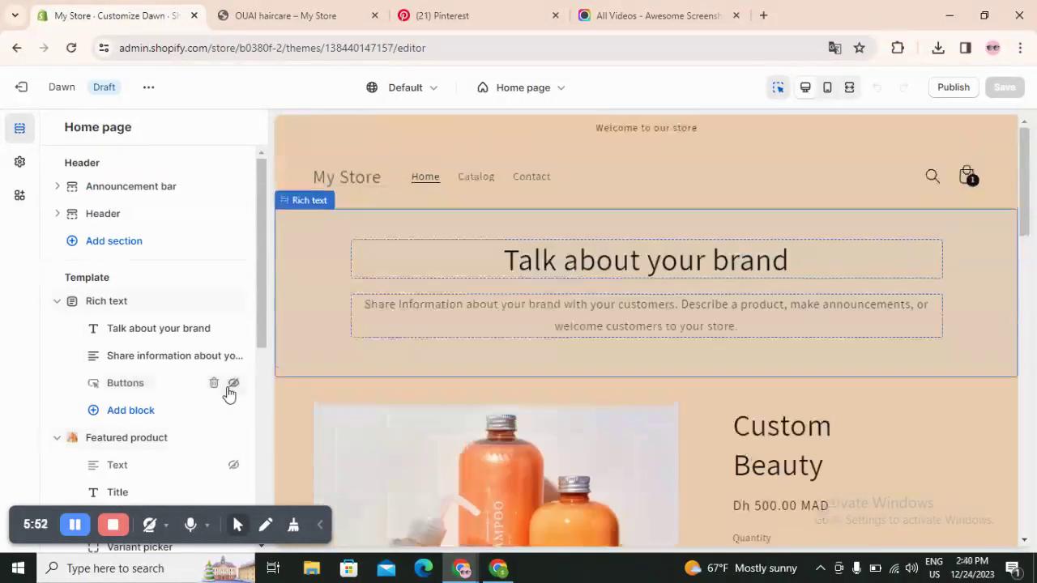
scroll(219, 389, "down", 2)
scroll(452, 370, "down", 2)
scroll(452, 365, "down", 2)
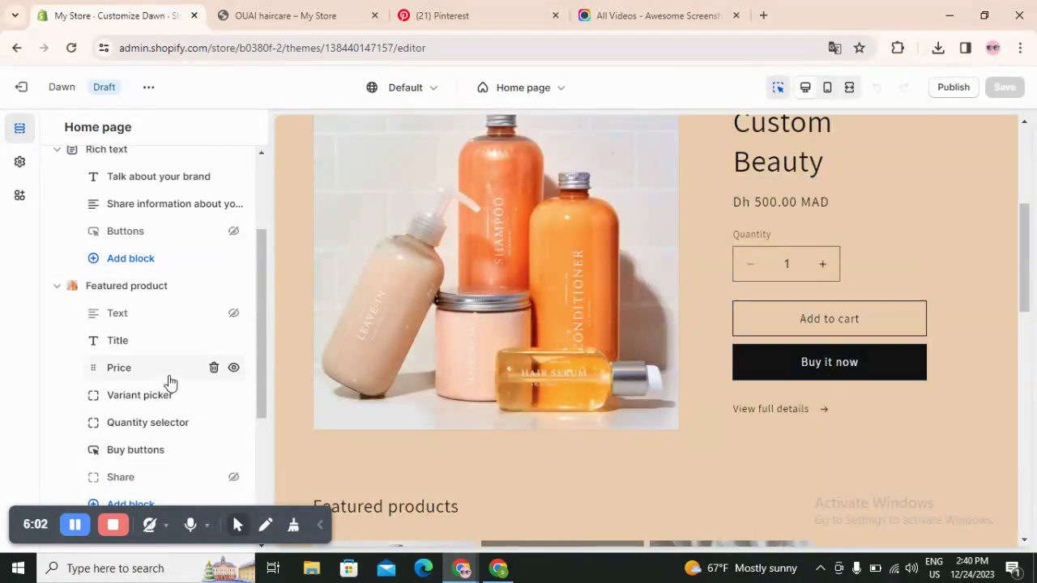
scroll(169, 381, "down", 3)
scroll(502, 395, "down", 4)
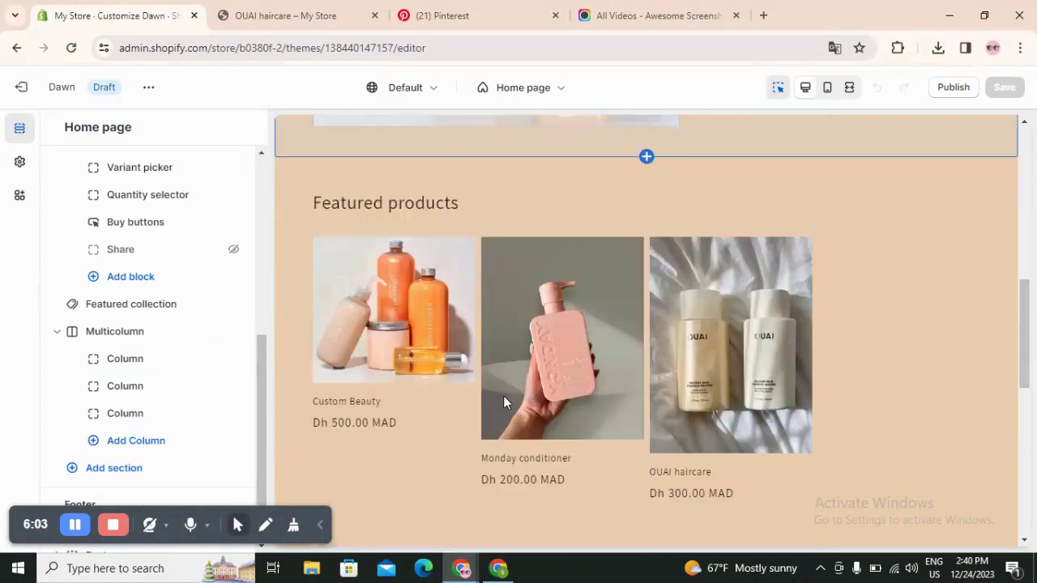
scroll(171, 317, "up", 2)
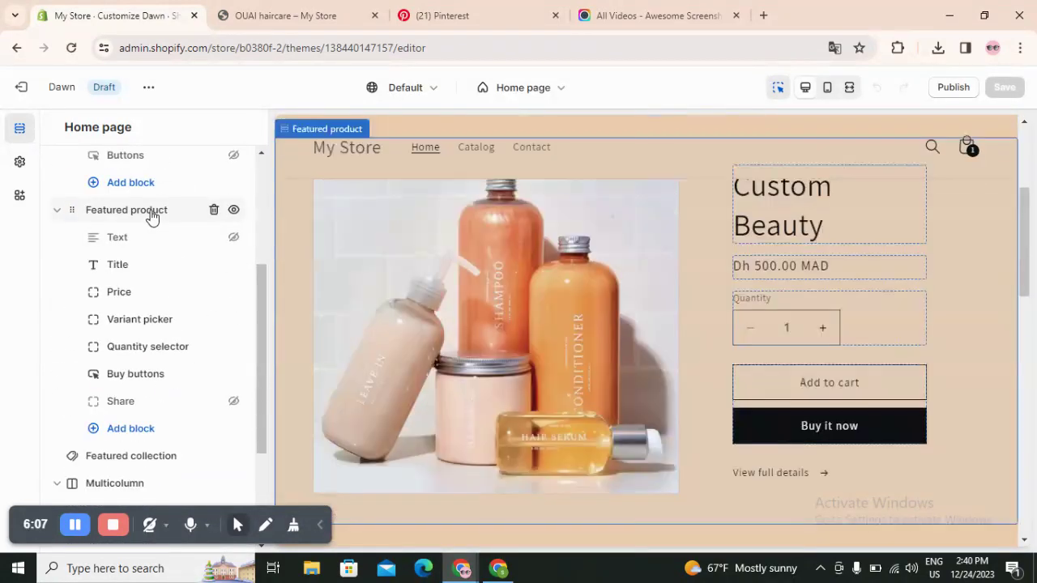
left_click(407, 245)
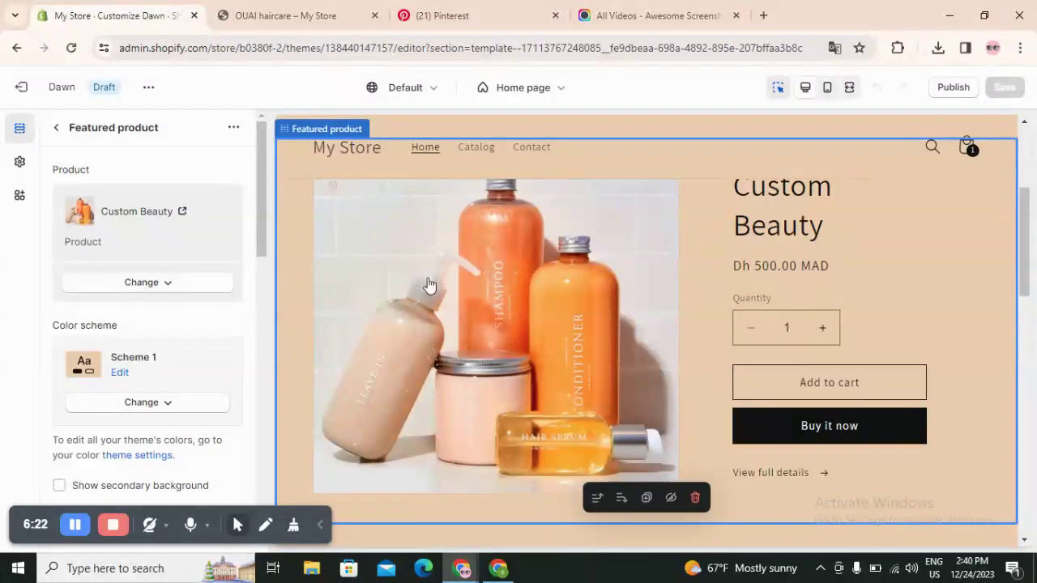
left_click(166, 283)
left_click(170, 315)
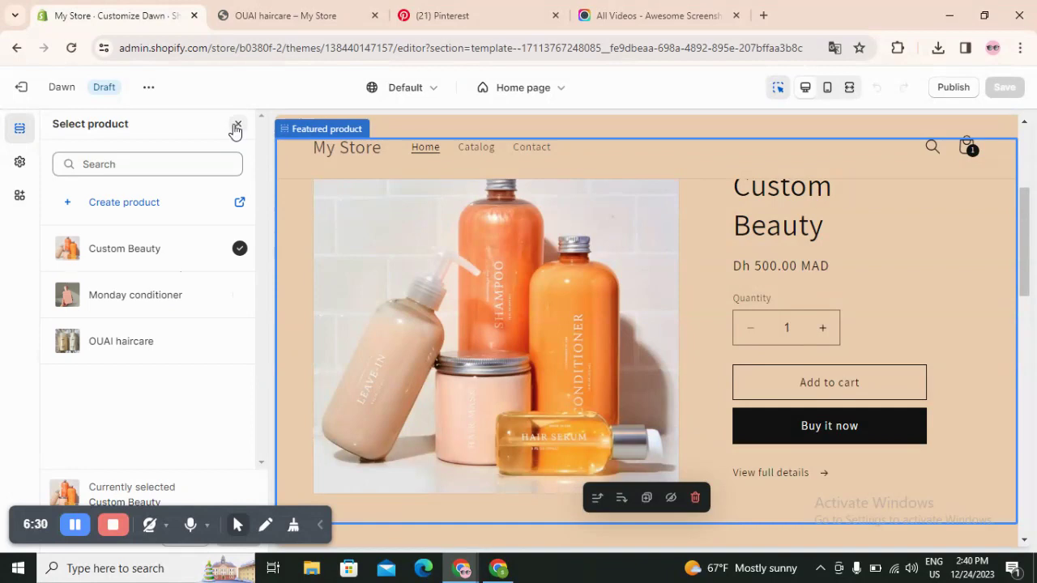
left_click(237, 126)
left_click(57, 130)
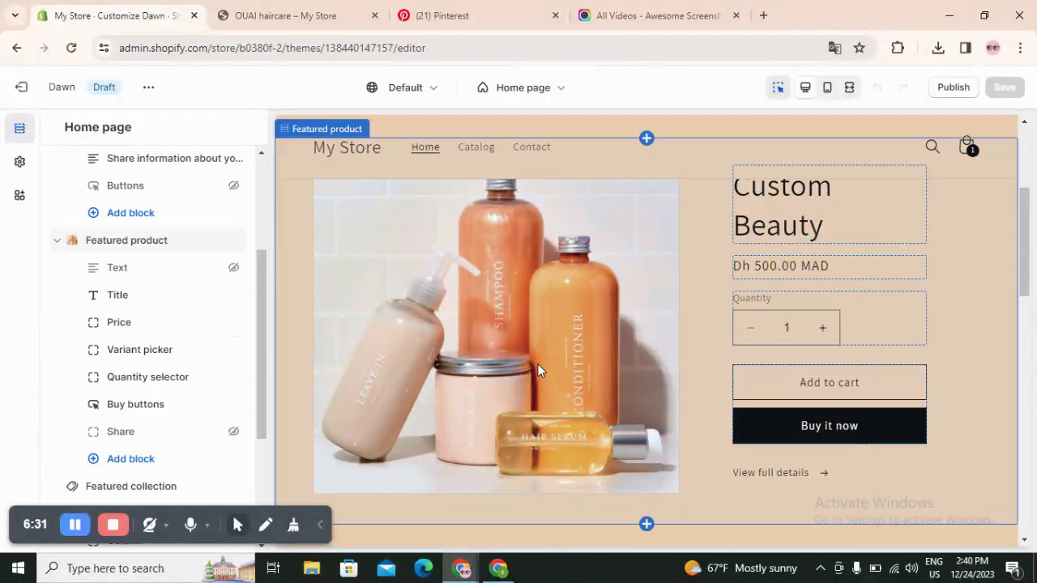
scroll(539, 366, "down", 3)
scroll(539, 369, "down", 7)
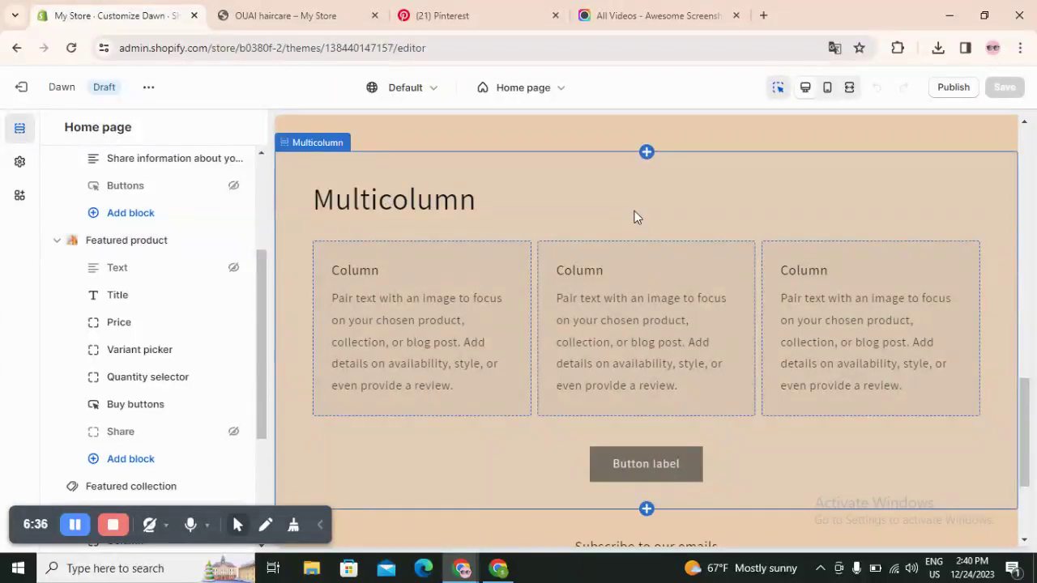
Inspect the Multicolumn section's first and second column heading and description settings.
left_click(634, 217)
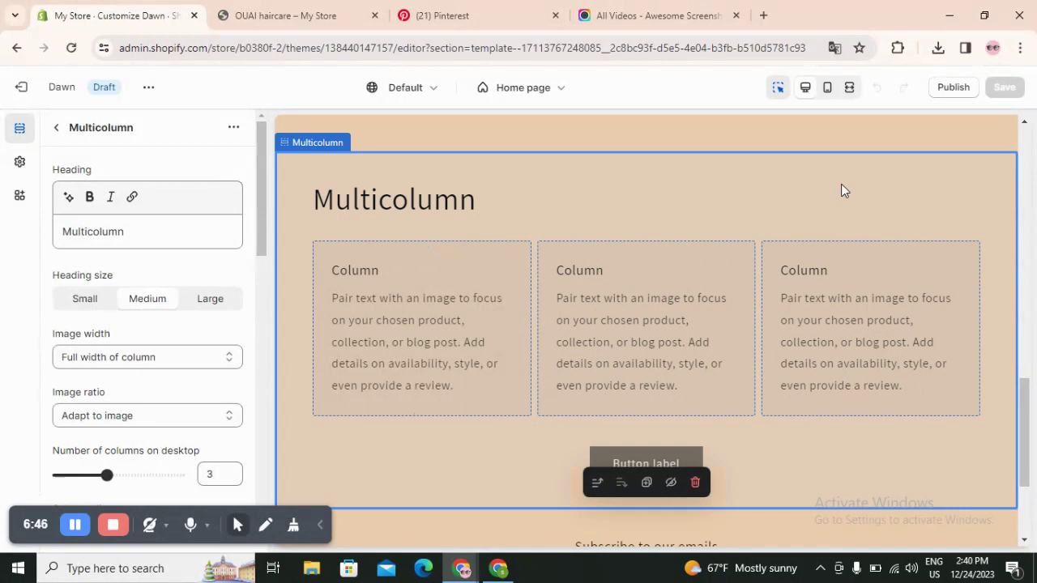
left_click(386, 298)
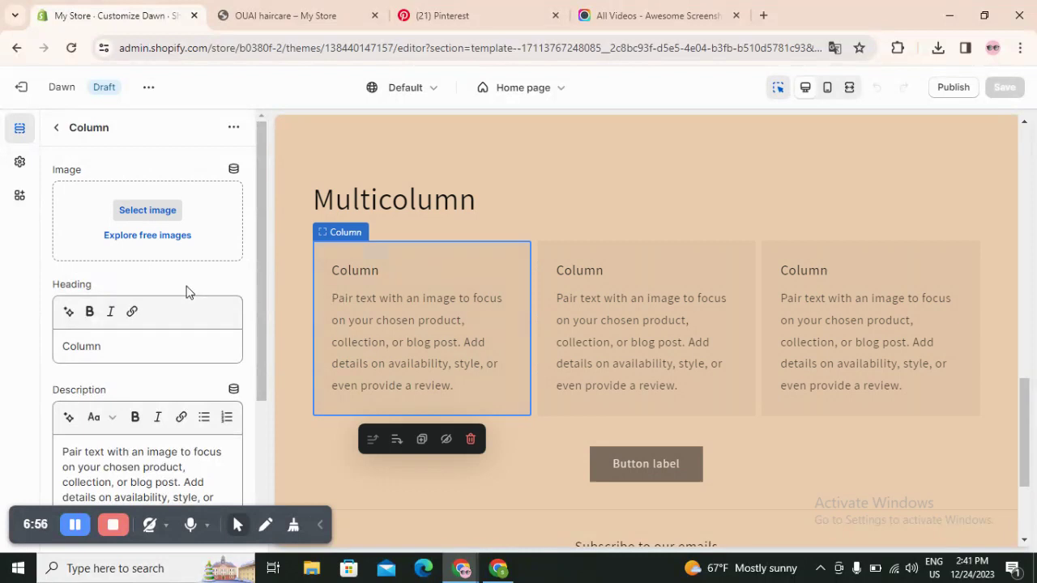
left_click(147, 354)
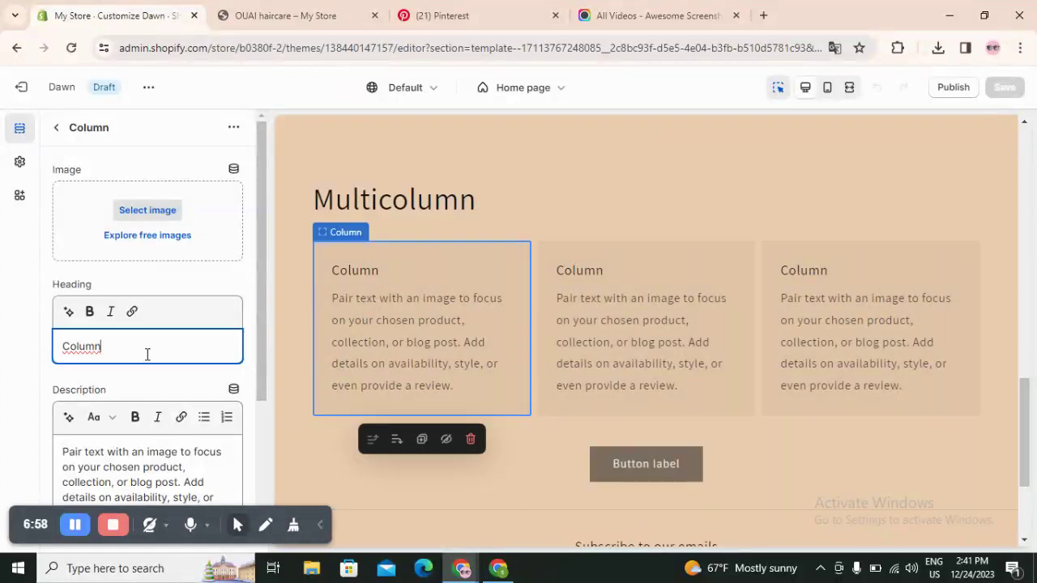
scroll(146, 354, "down", 2)
left_click(147, 354)
double_click(122, 318)
left_click(160, 317)
left_click(614, 336)
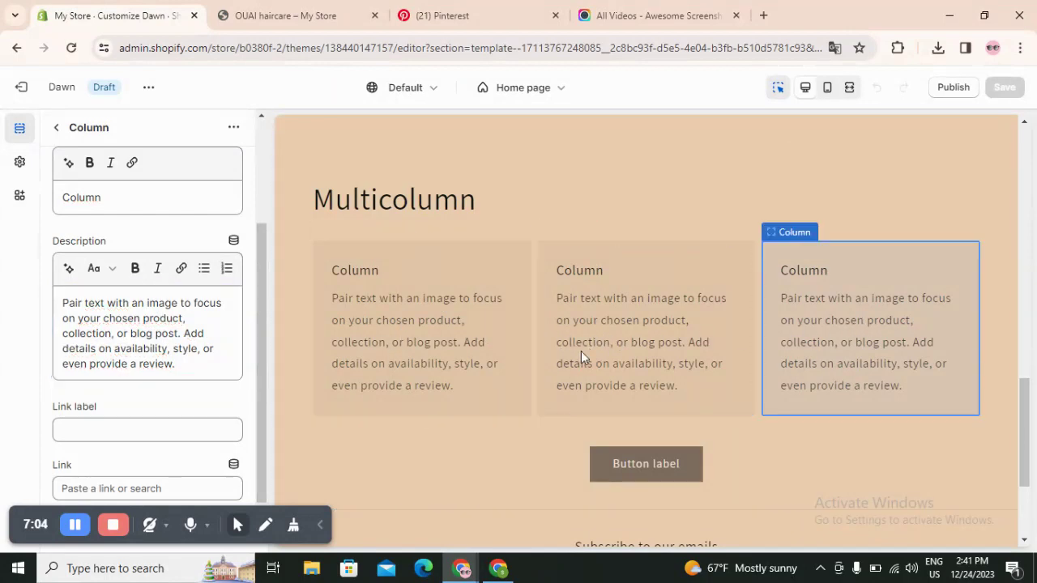
scroll(567, 355, "down", 3)
left_click(689, 290)
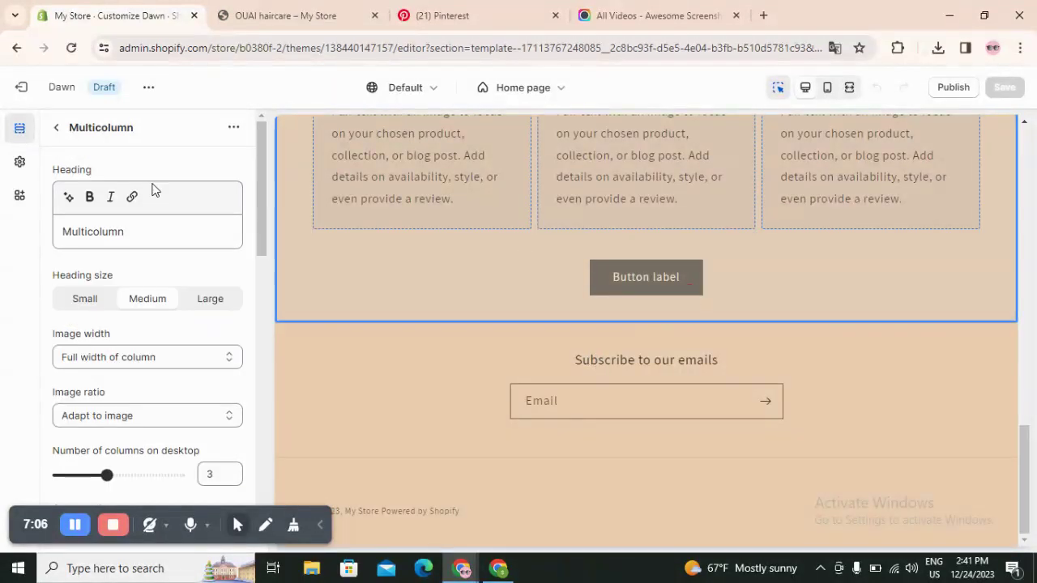
left_click(55, 129)
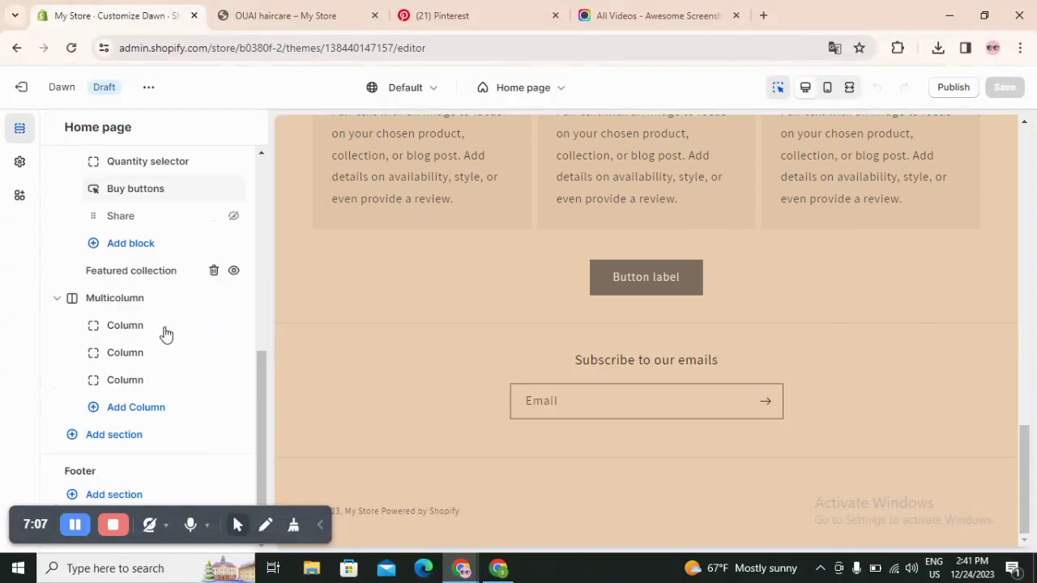
Delete the Multicolumn section, then undo to restore it.
scroll(589, 369, "up", 3)
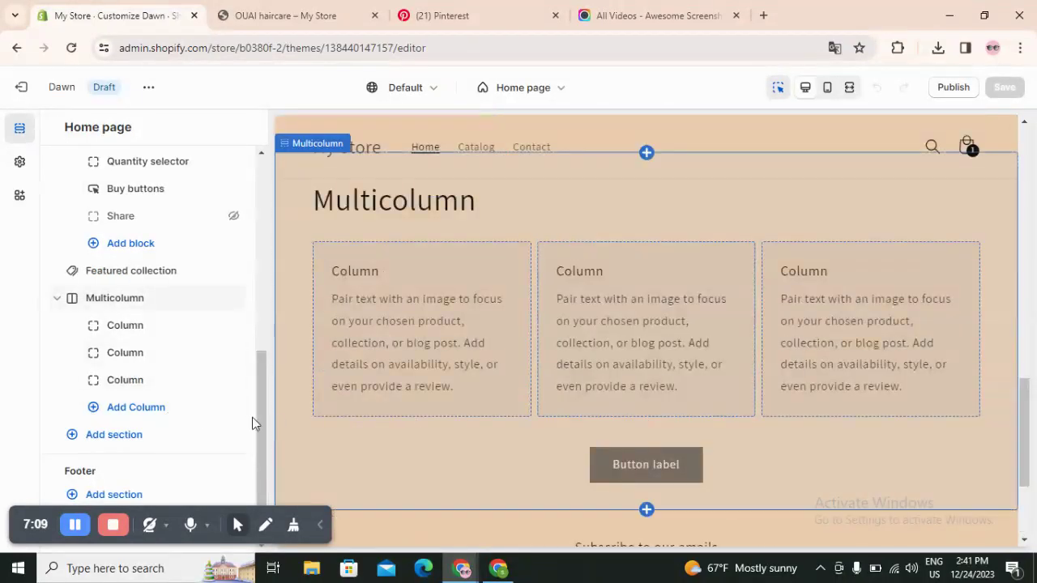
left_click(695, 466)
left_click(695, 484)
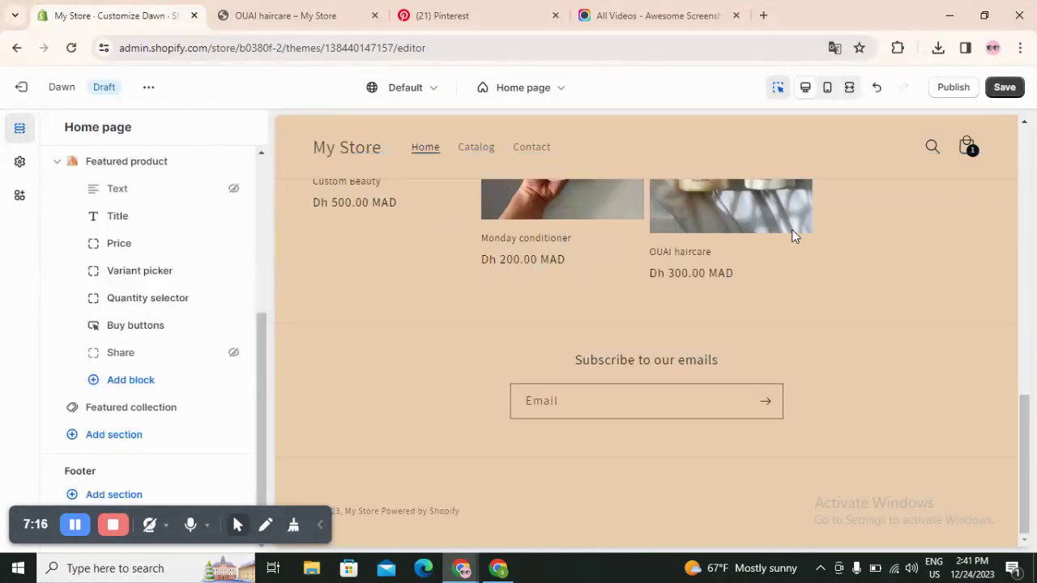
left_click(875, 89)
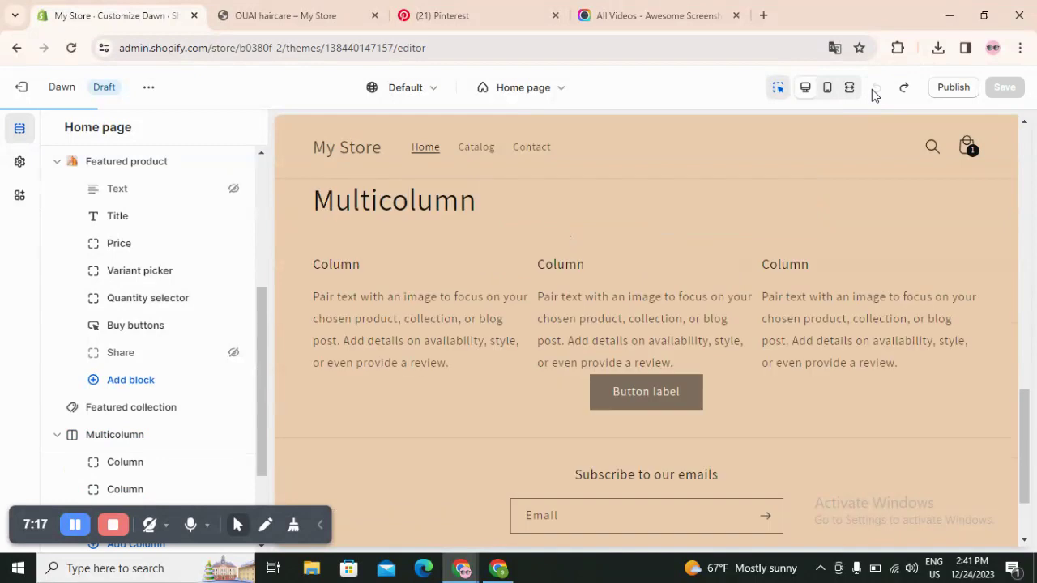
Clear the Multicolumn Button label to remove its button, and save the home page.
left_click(507, 197)
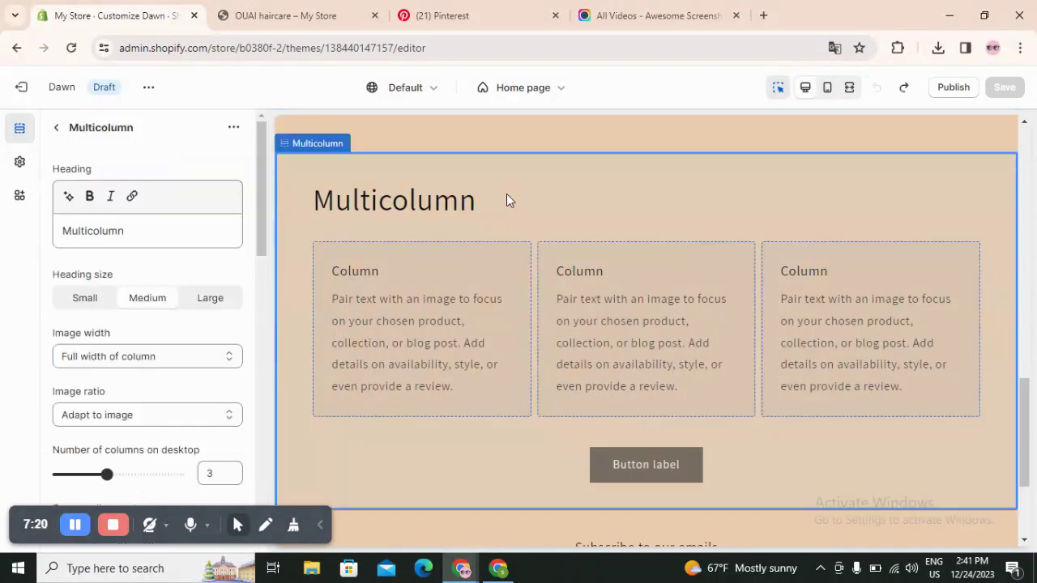
scroll(192, 357, "down", 5)
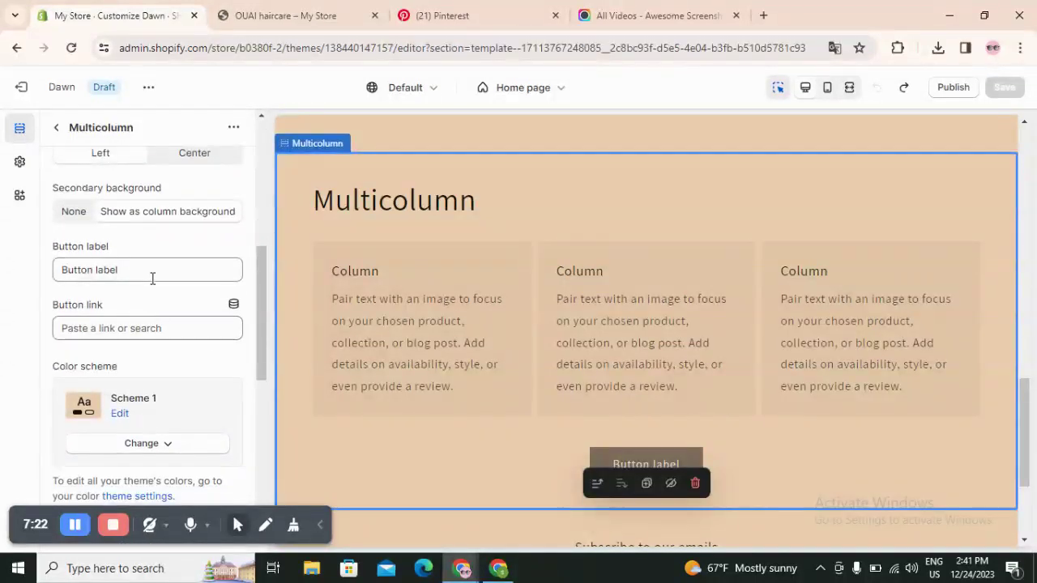
left_click_drag(153, 273, 0, 263)
key("BackSpace")
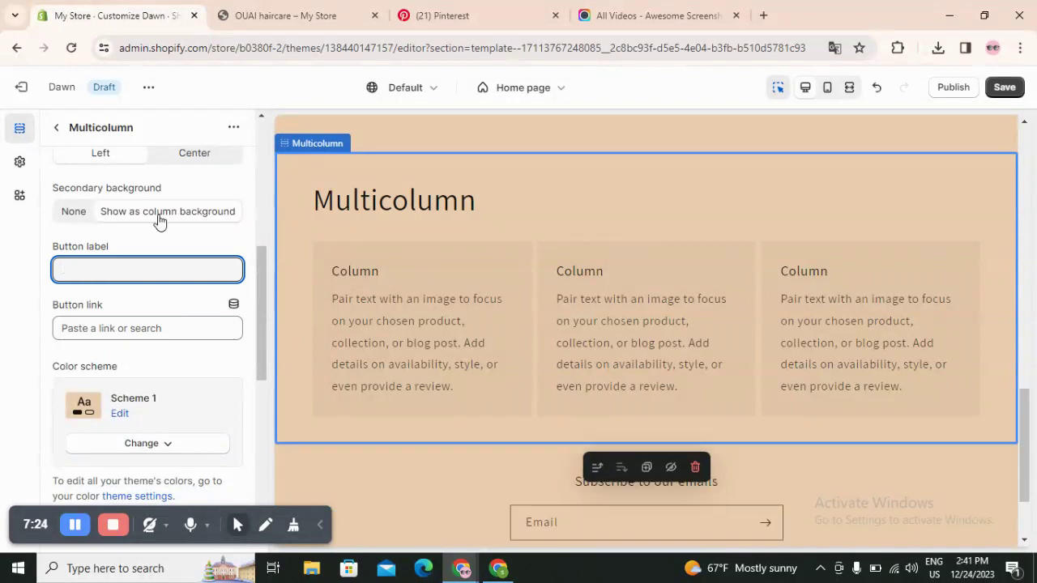
left_click(55, 127)
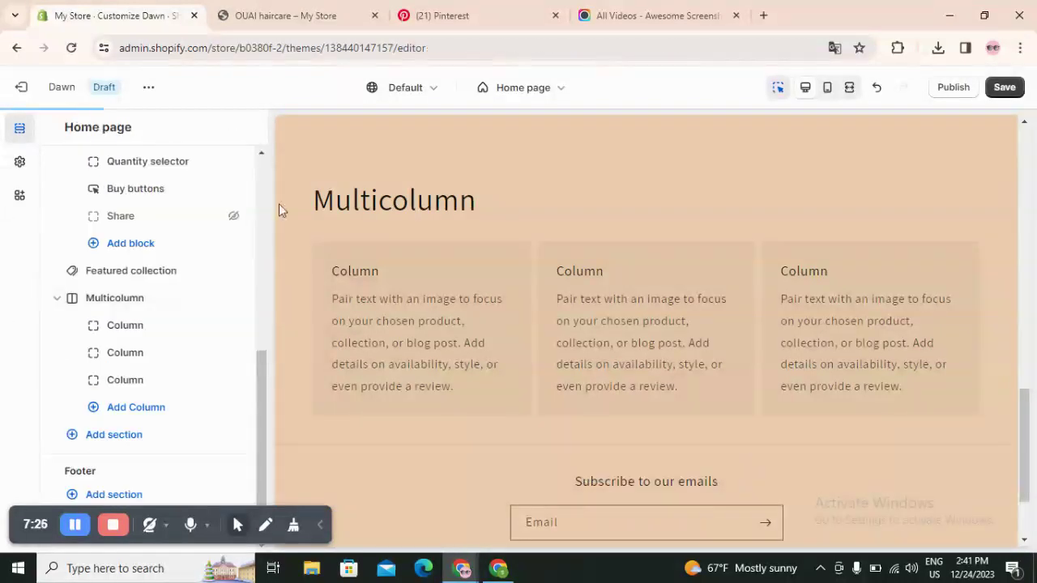
left_click(1003, 88)
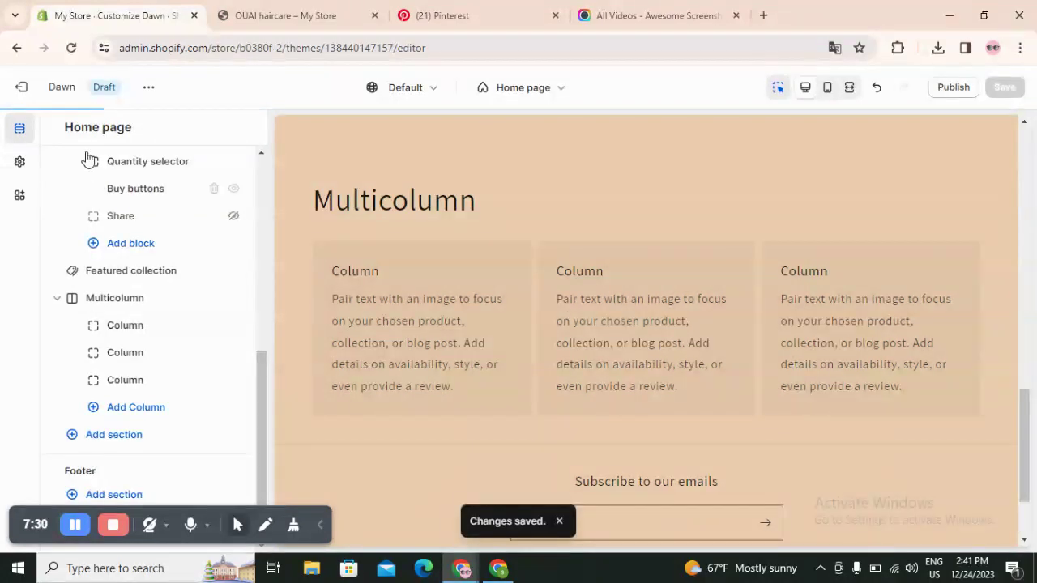
Browse the theme settings, inspecting the Colors category and Scheme 1 without changing anything.
left_click(14, 165)
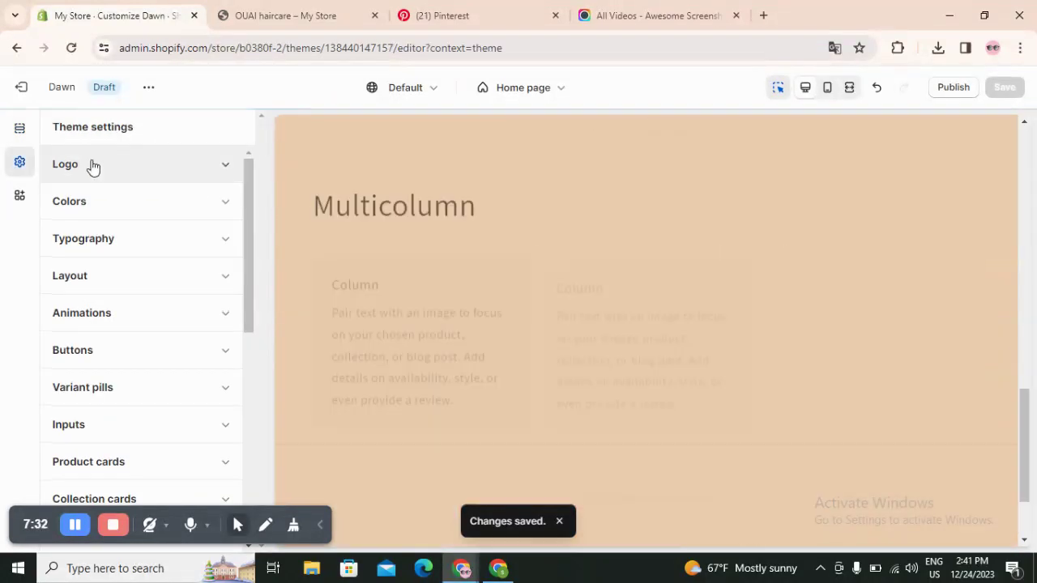
left_click(95, 206)
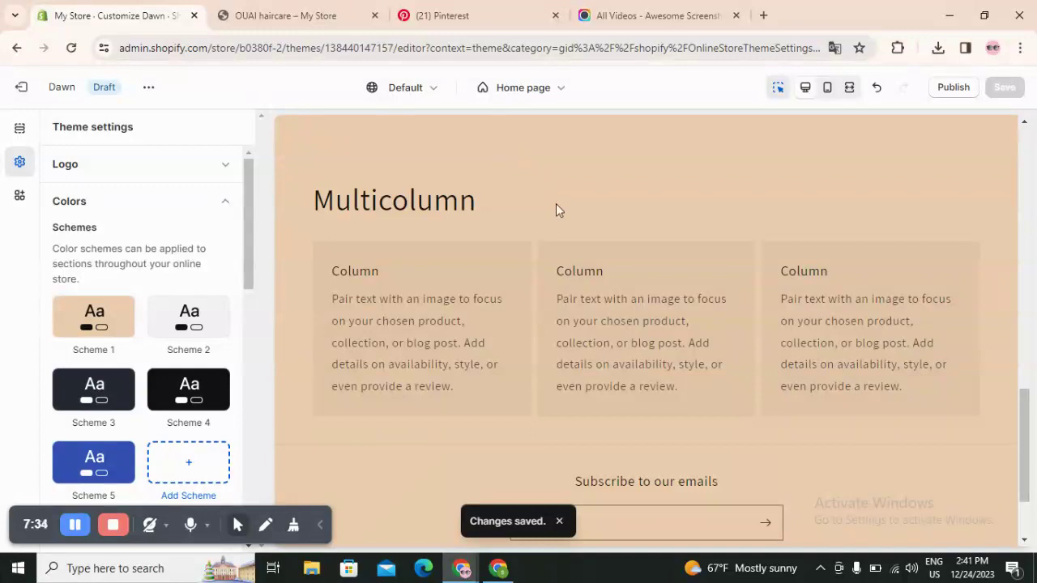
scroll(556, 209, "up", 15)
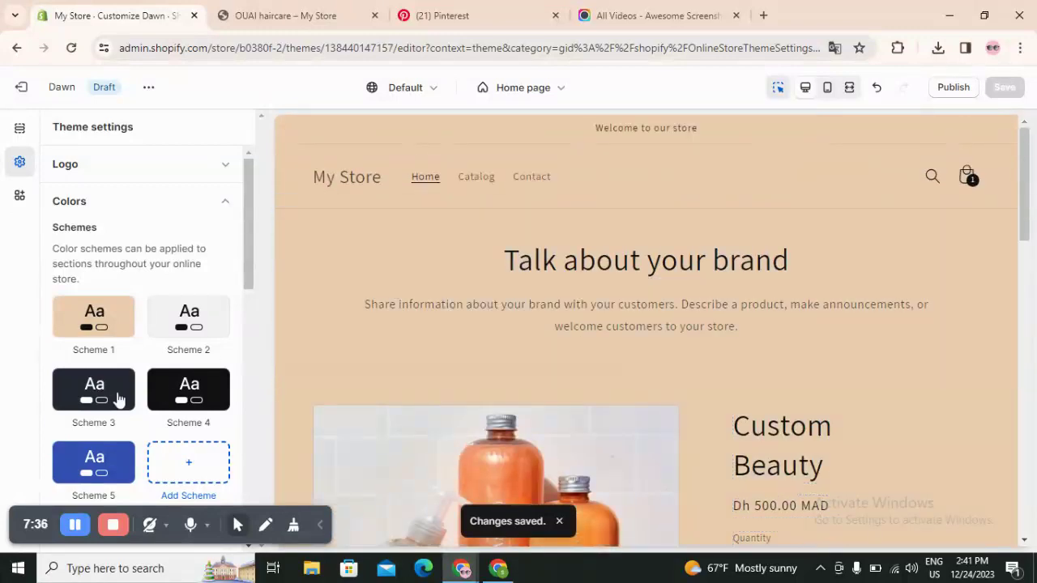
left_click(88, 316)
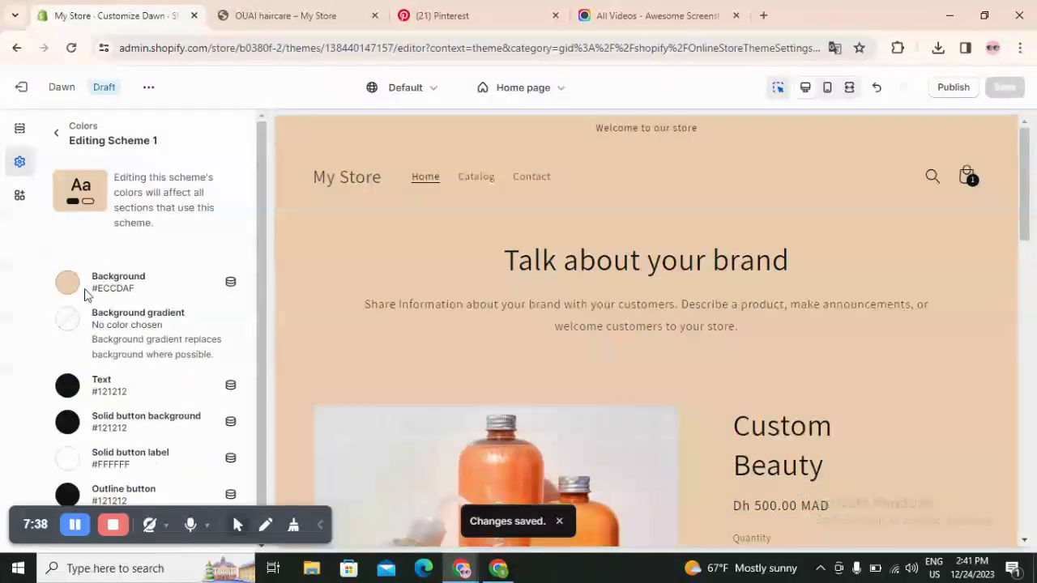
left_click(56, 140)
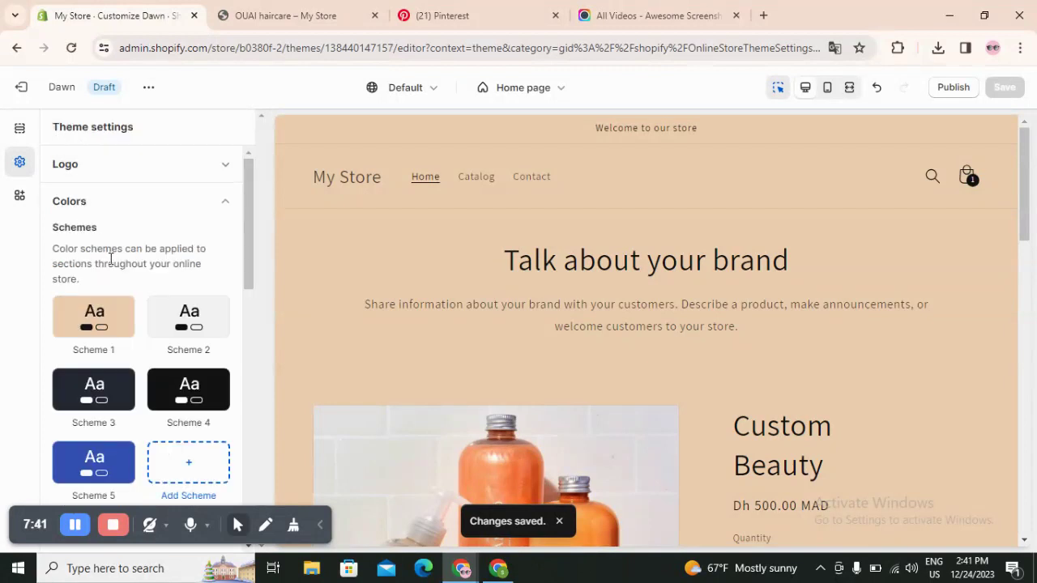
left_click(179, 199)
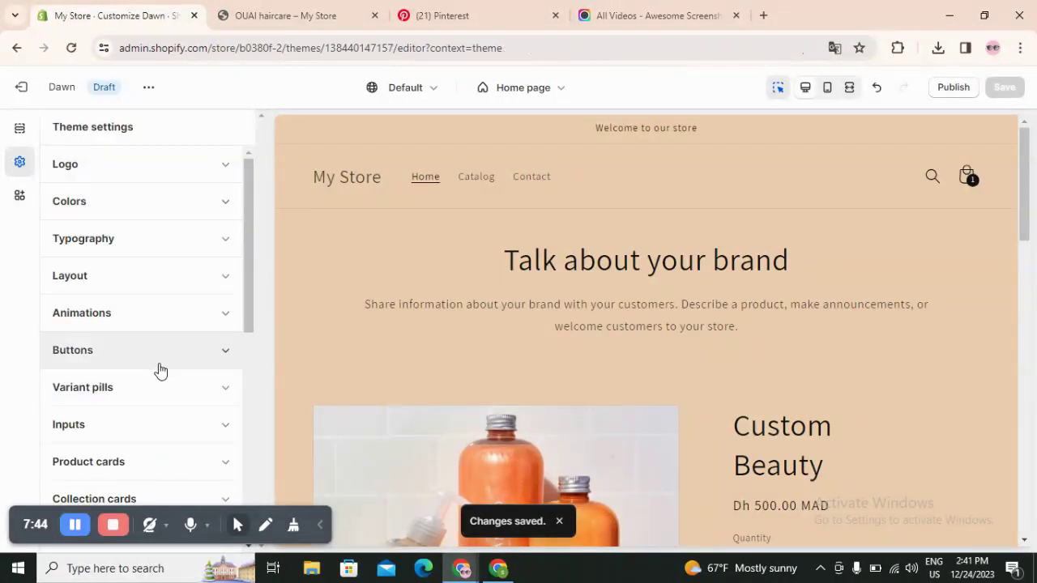
scroll(197, 387, "down", 6)
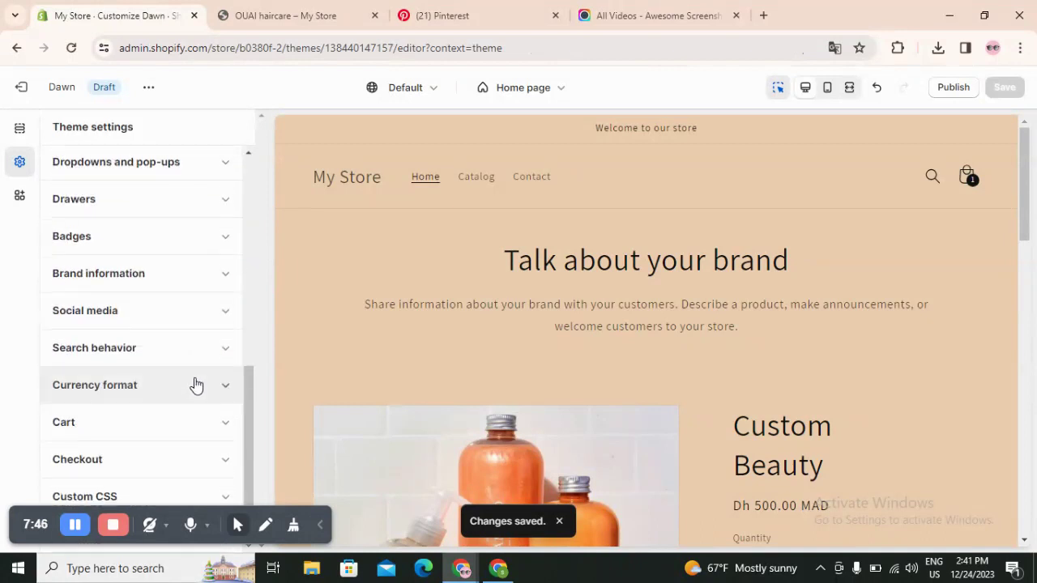
Switch the preview to mobile layout and return to the home page sections list.
left_click(827, 90)
left_click(807, 89)
left_click(827, 91)
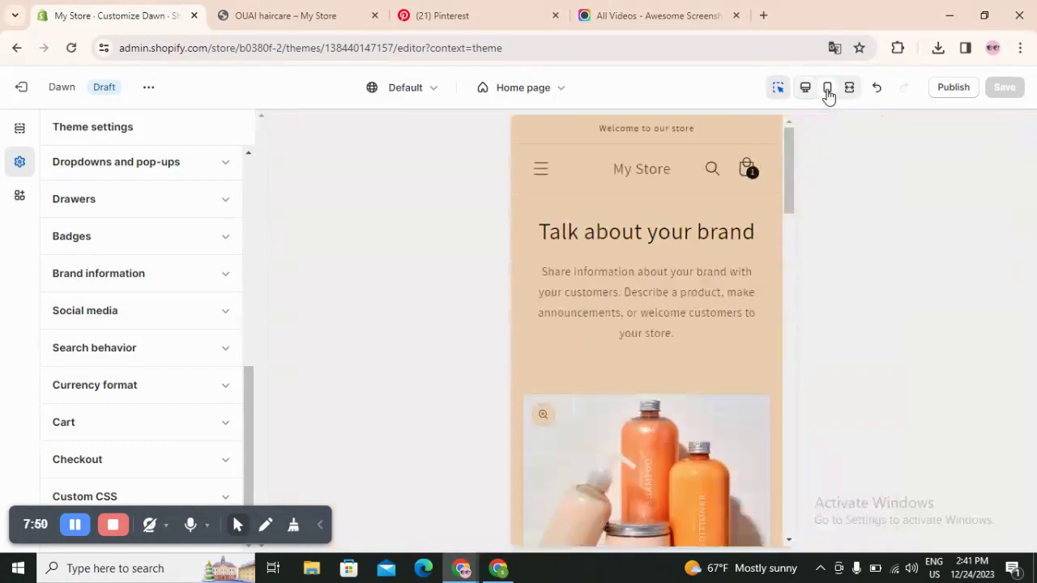
left_click(16, 131)
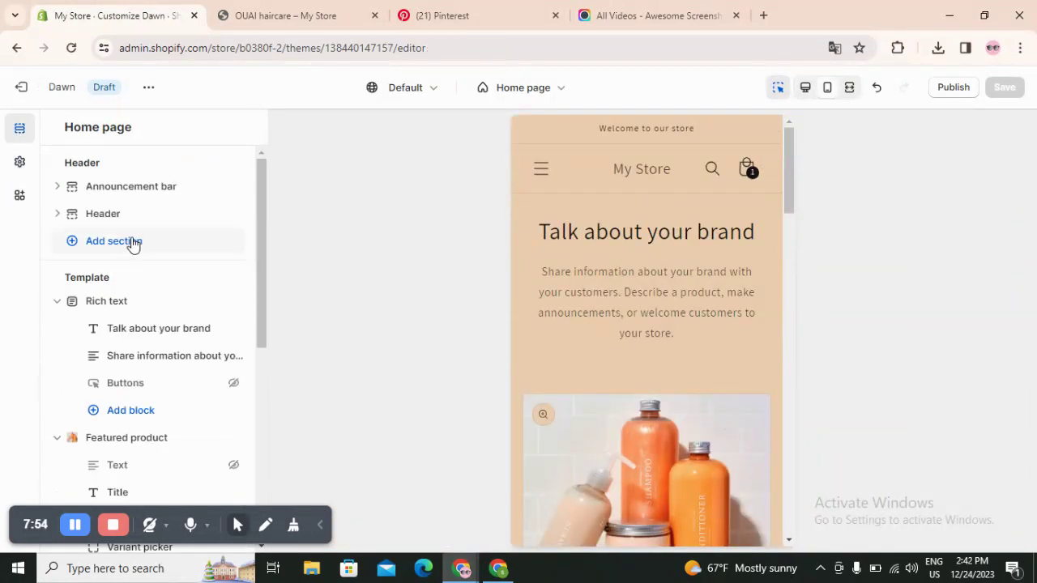
scroll(122, 278, "down", 5)
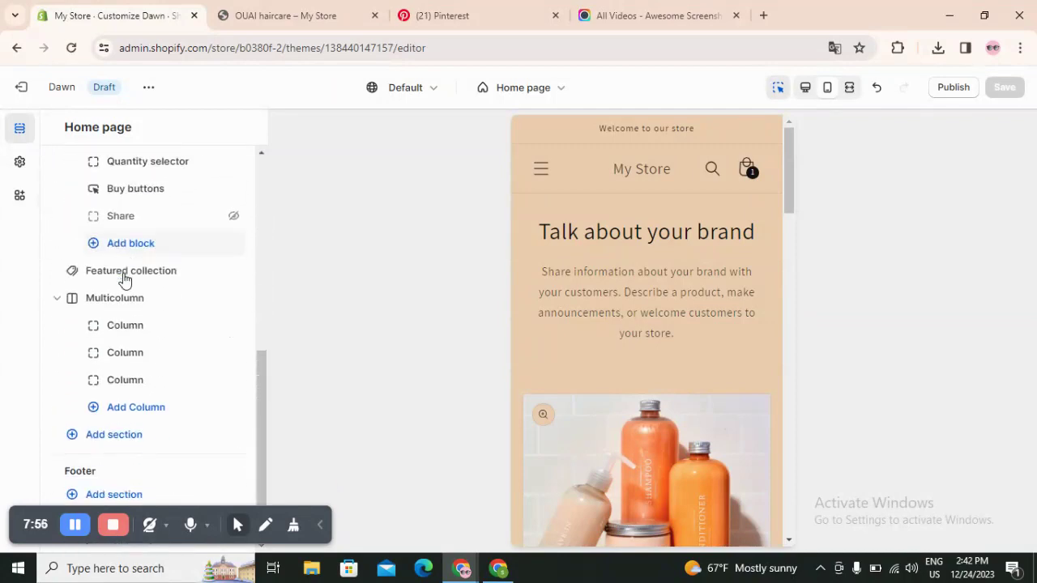